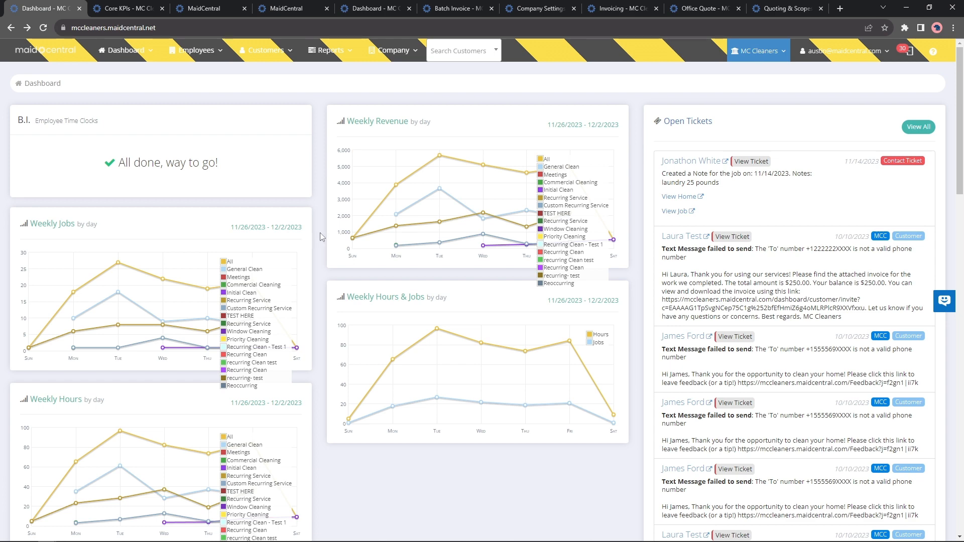
# - Open the Core KPIs page and review the color-coded metric cards
pyautogui.click(394, 50)
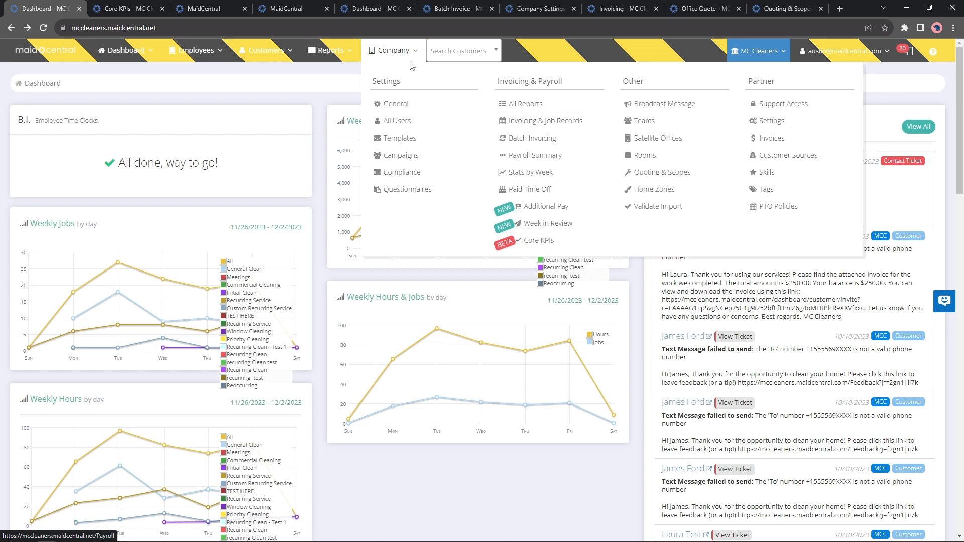
pyautogui.click(135, 6)
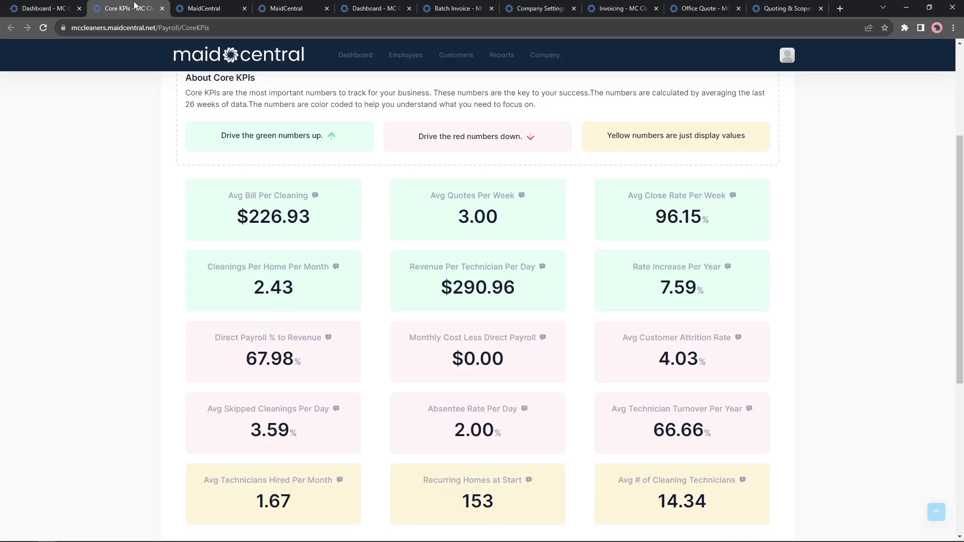
pyautogui.scroll(3, 165, 265)
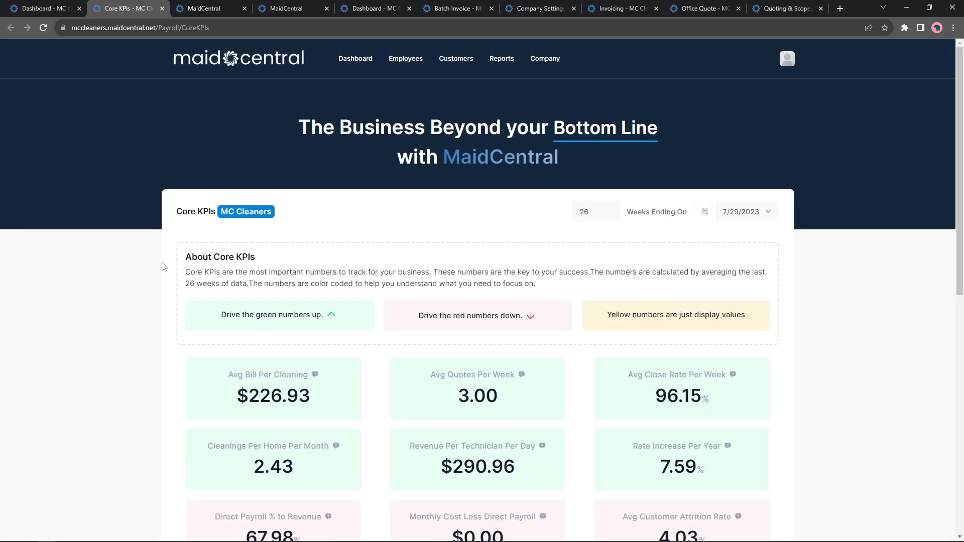
pyautogui.scroll(-3, 190, 256)
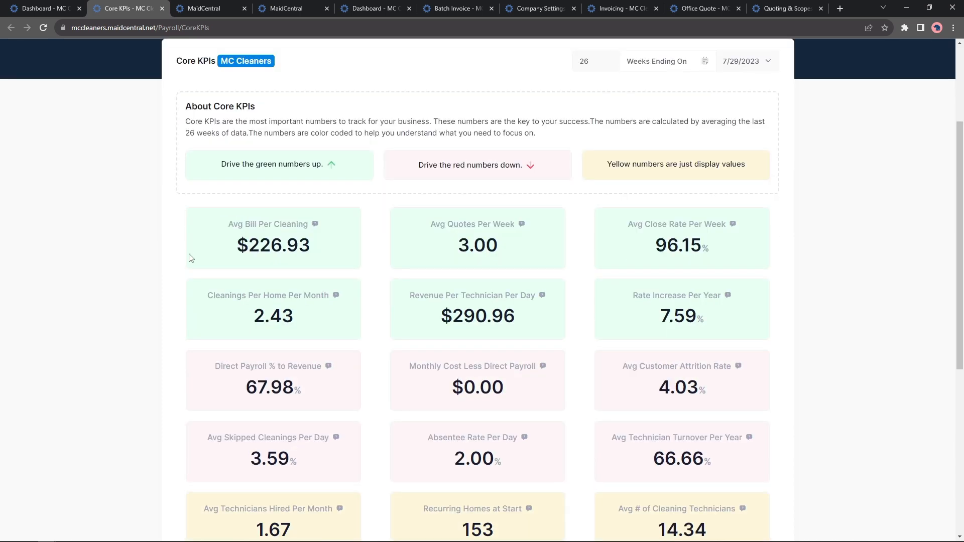
pyautogui.moveTo(315, 225)
pyautogui.moveTo(336, 296)
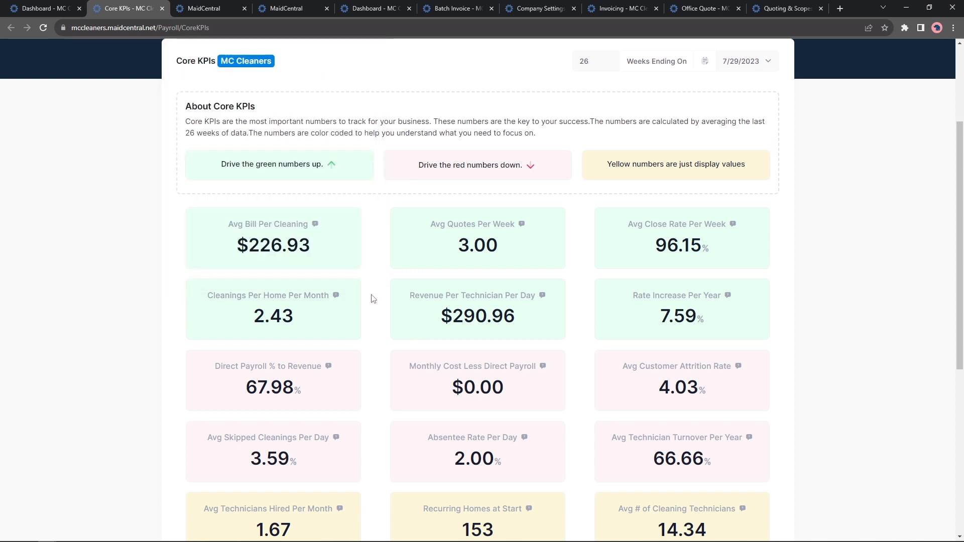
# - Set the Core KPIs period to 52 weeks ending on 7/22/2023 and review the recalculated cards
pyautogui.scroll(3, 372, 298)
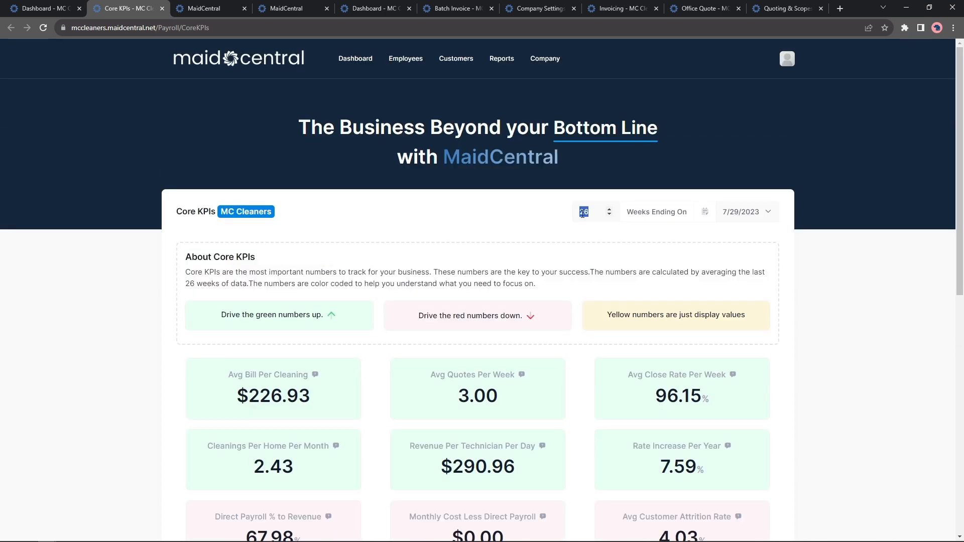
pyautogui.click(726, 215)
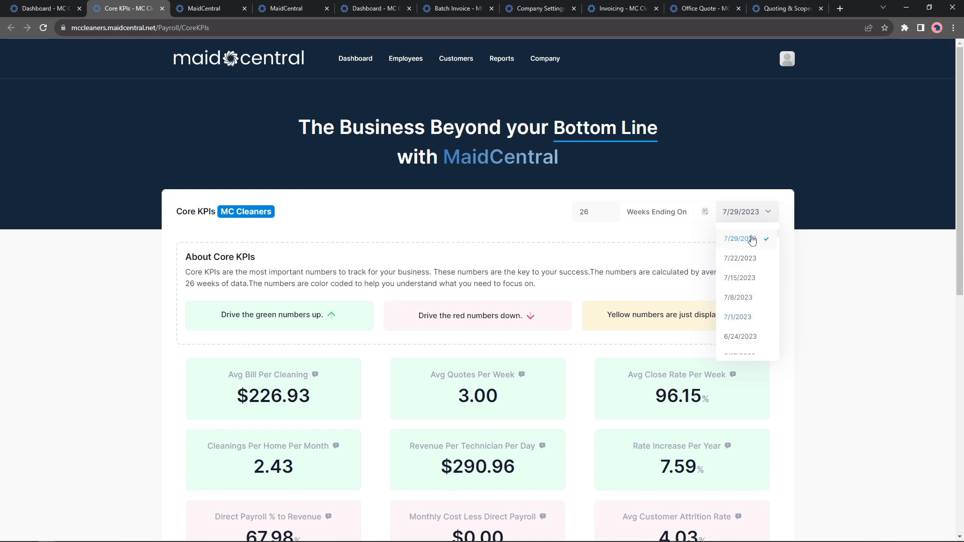
pyautogui.click(592, 213)
pyautogui.moveTo(591, 213); pyautogui.dragTo(574, 216)
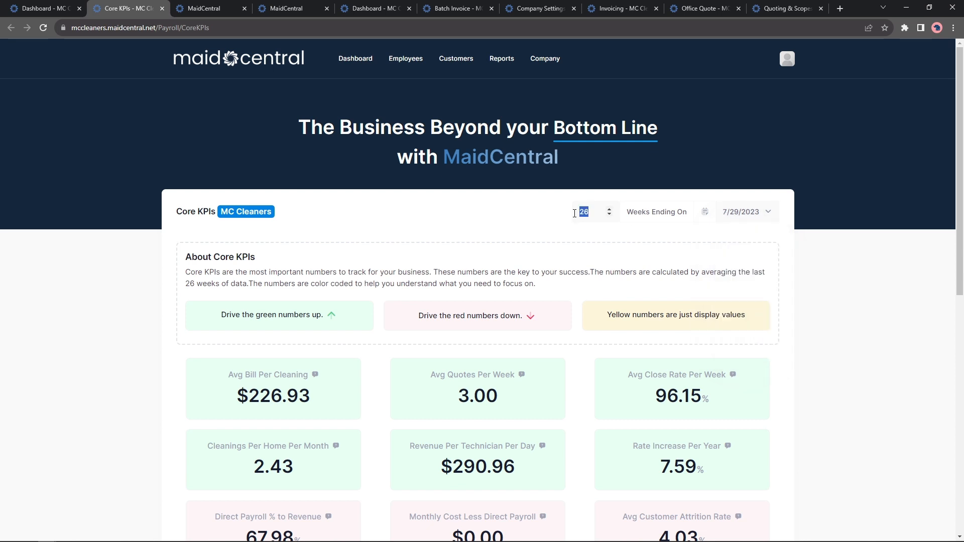
pyautogui.click(739, 217)
pyautogui.click(742, 257)
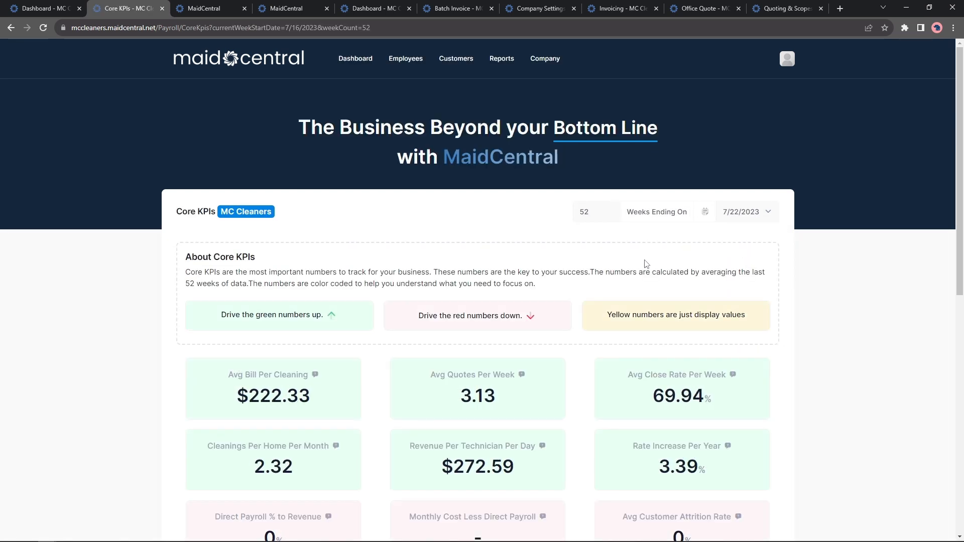
pyautogui.scroll(-1, 645, 262)
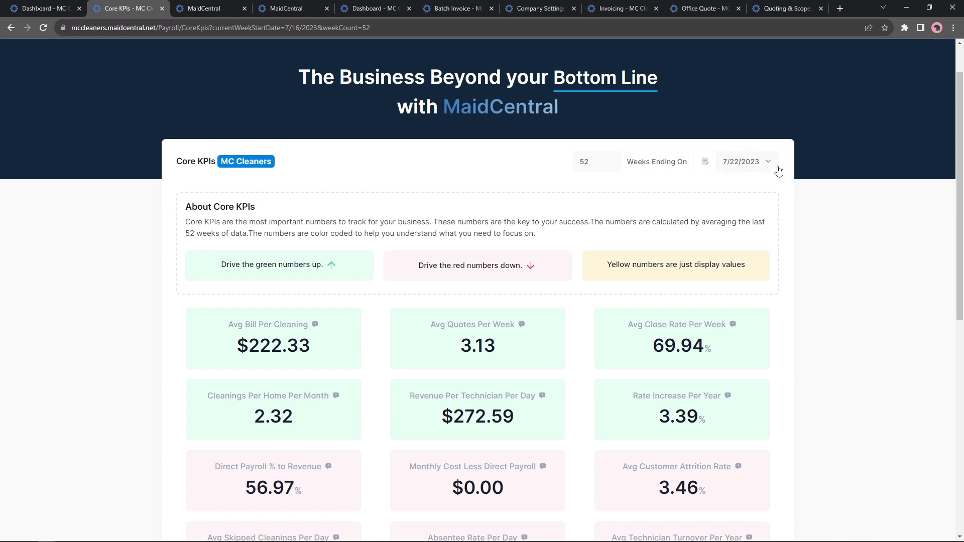
pyautogui.scroll(-3, 535, 202)
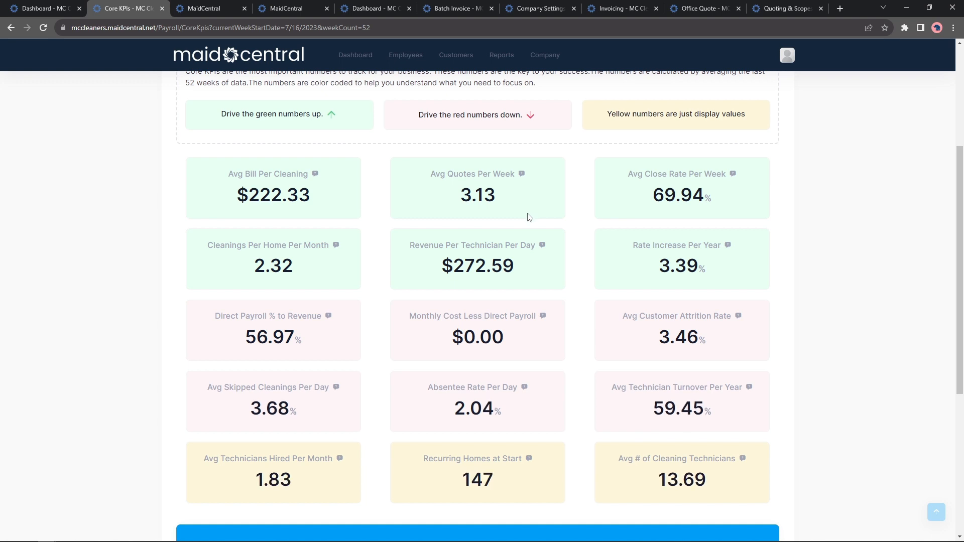
pyautogui.scroll(-3, 528, 215)
pyautogui.scroll(-1, 530, 221)
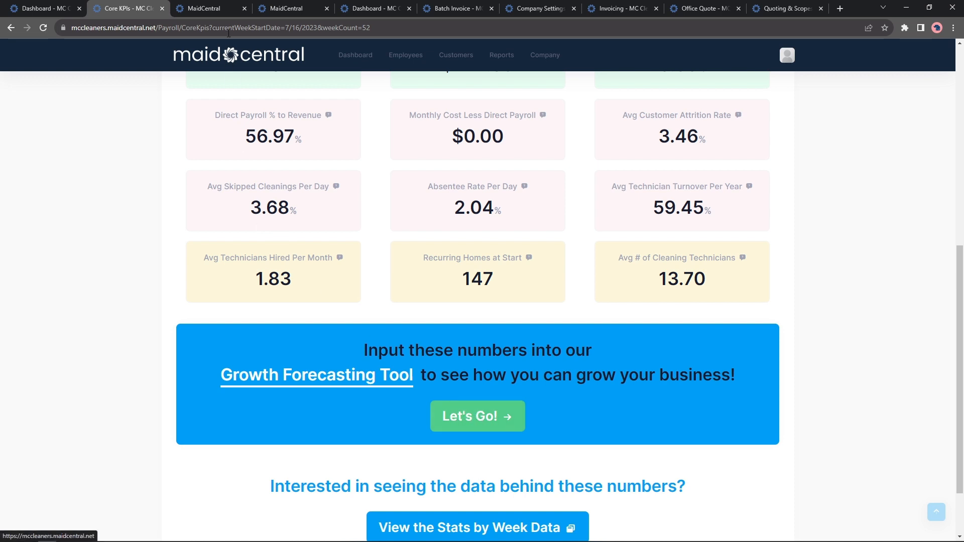
# - Go from the login page to the prefilled account sign-up form for My Company Name and submit it
pyautogui.click(226, 4)
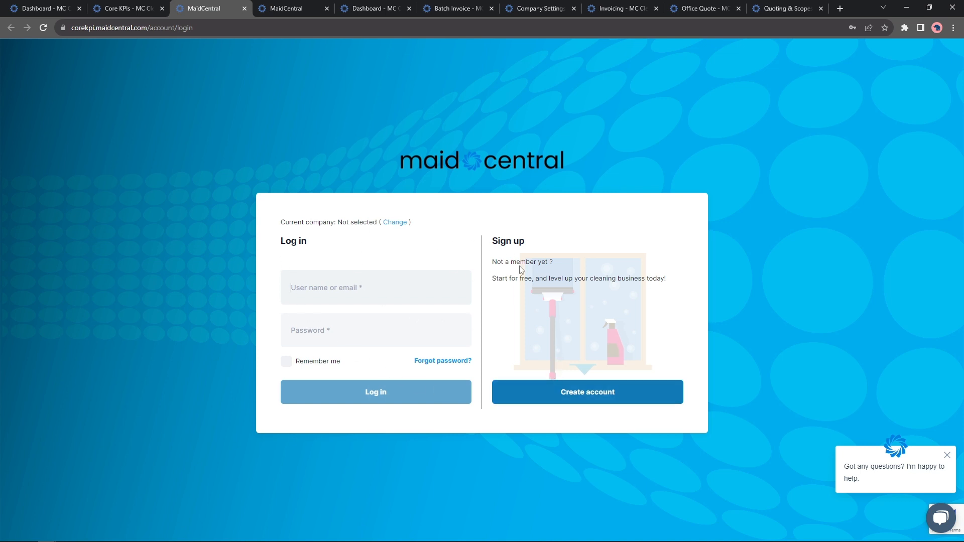
pyautogui.tripleClick(509, 242)
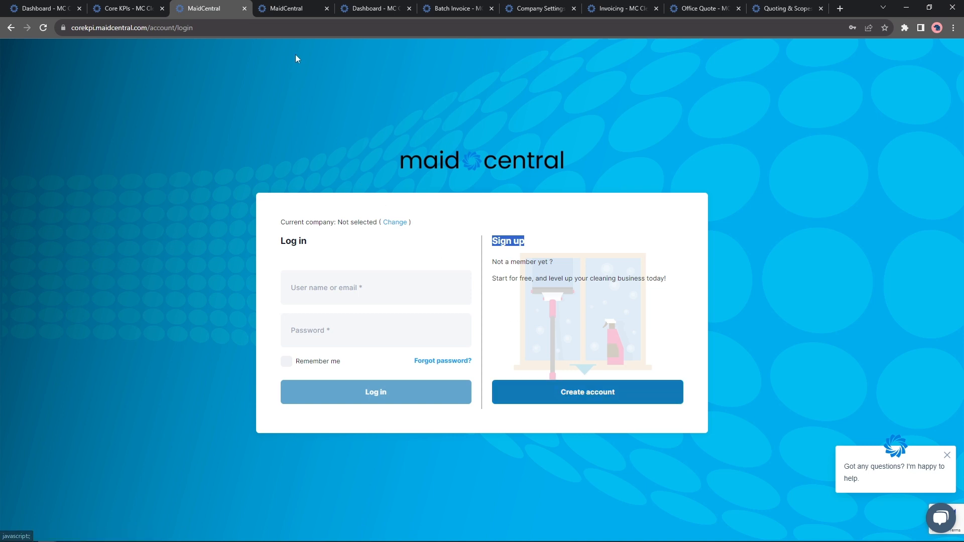
pyautogui.click(287, 6)
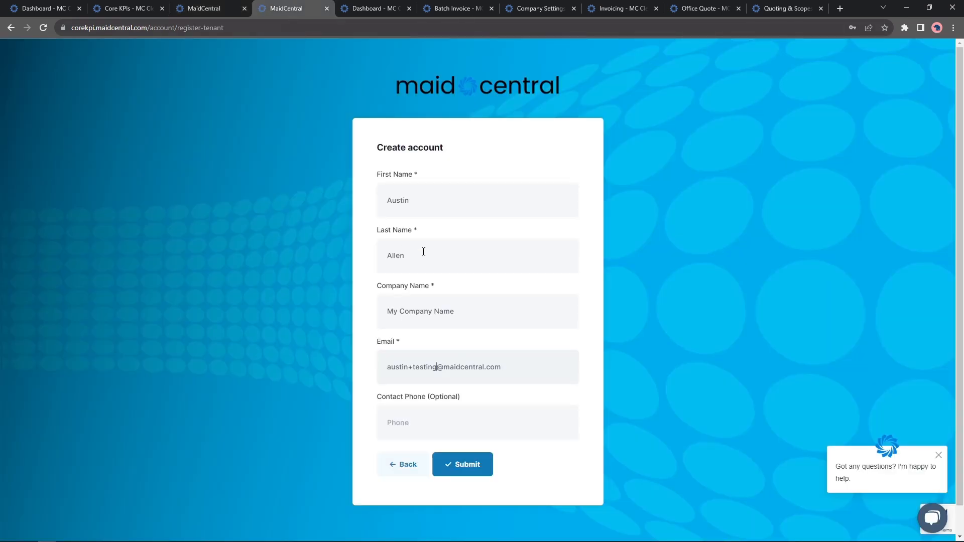
pyautogui.moveTo(420, 176); pyautogui.dragTo(353, 179)
pyautogui.moveTo(455, 311); pyautogui.dragTo(362, 315)
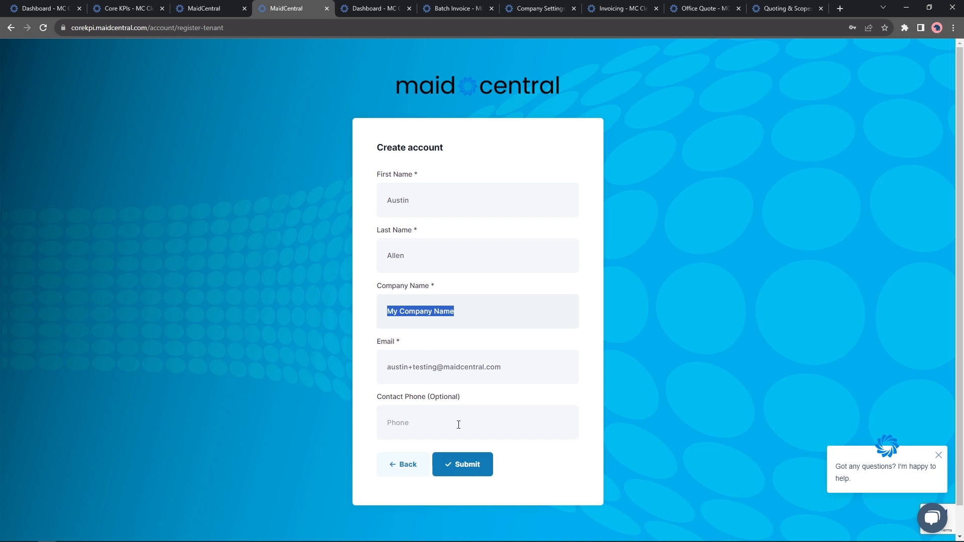
pyautogui.click(472, 313)
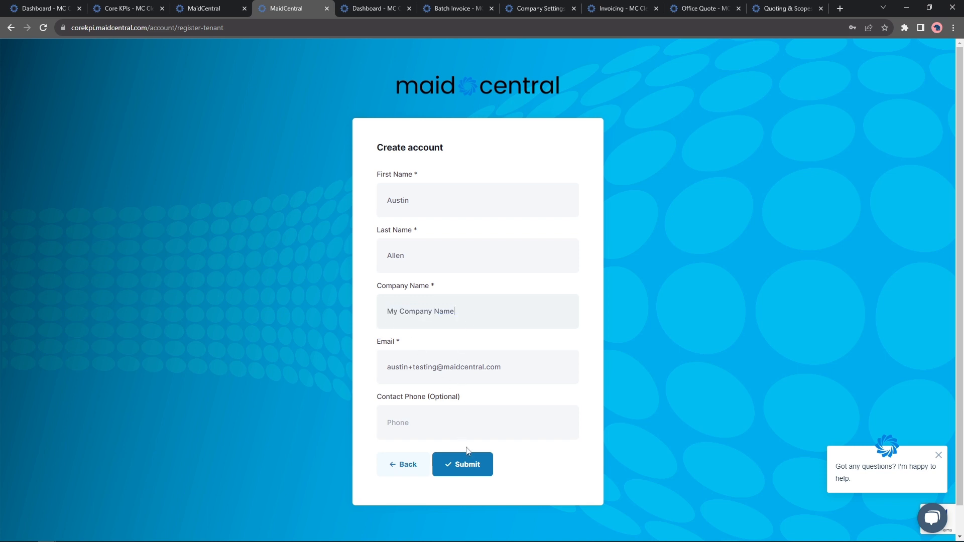
pyautogui.click(473, 471)
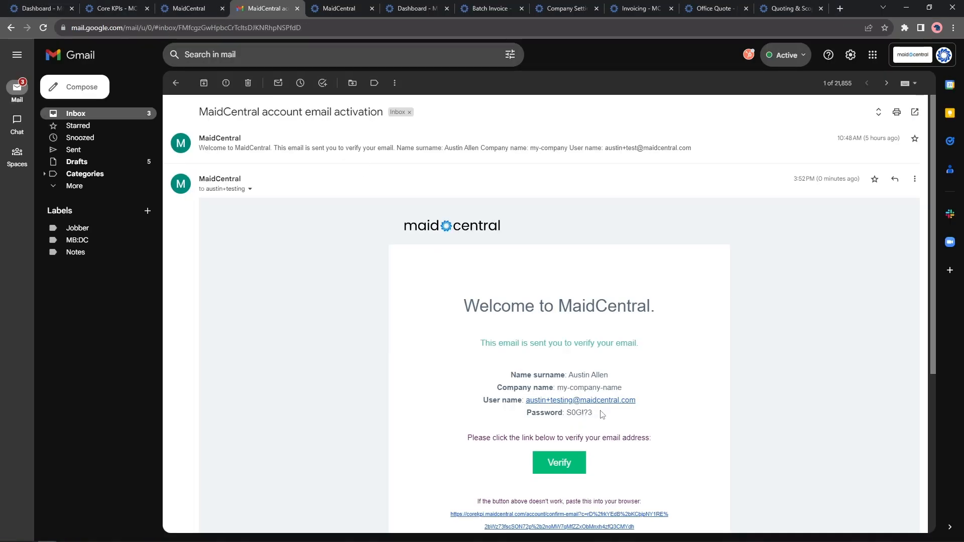
# - Verify the new account from the activation email in Gmail and close the email page
pyautogui.moveTo(603, 414); pyautogui.dragTo(573, 414)
pyautogui.click(557, 465)
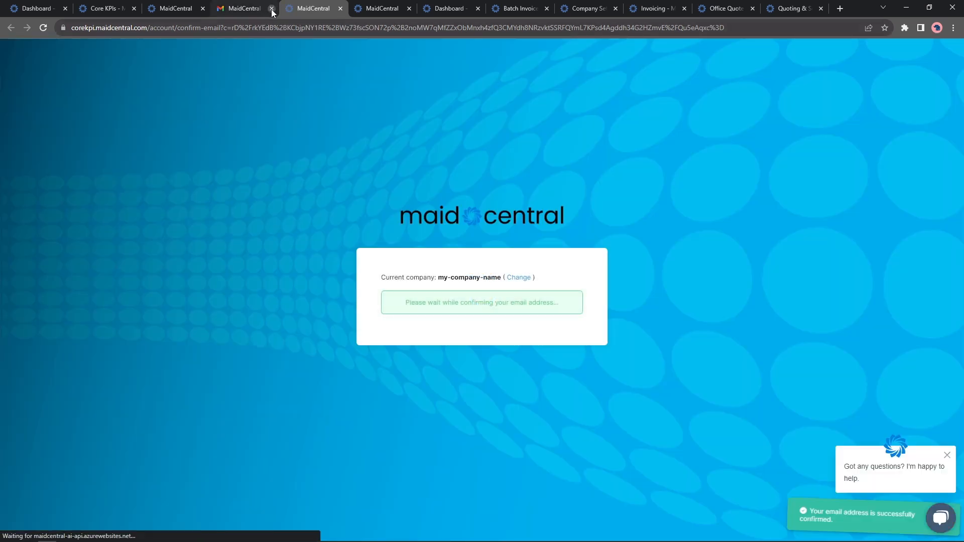
pyautogui.click(272, 9)
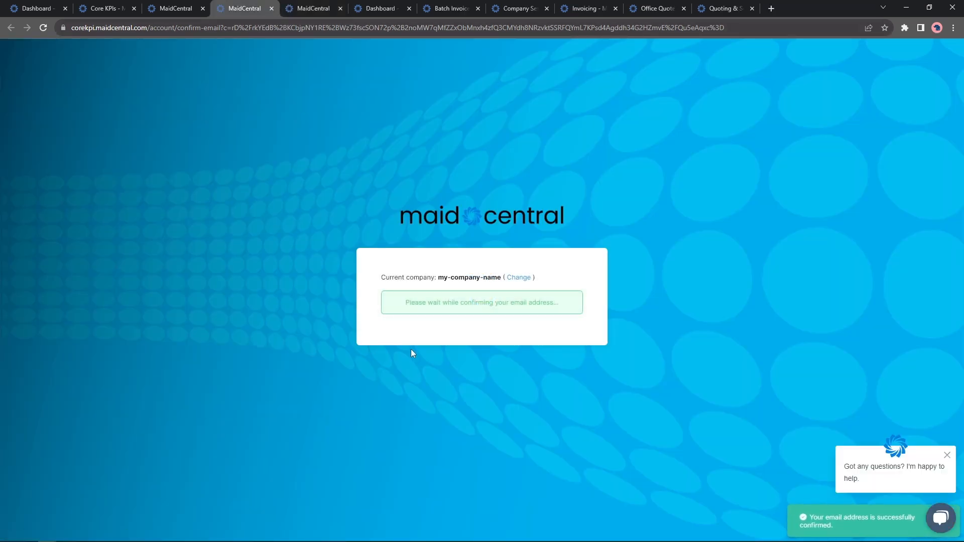
pyautogui.moveTo(444, 278); pyautogui.dragTo(486, 280)
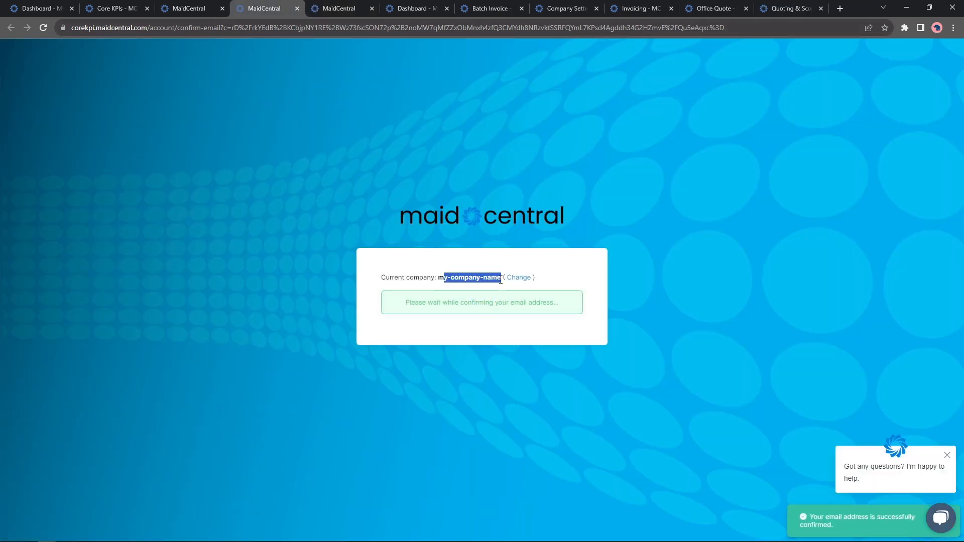
# - Log in to the new account with its registered e-mail and the account password
pyautogui.click(341, 294)
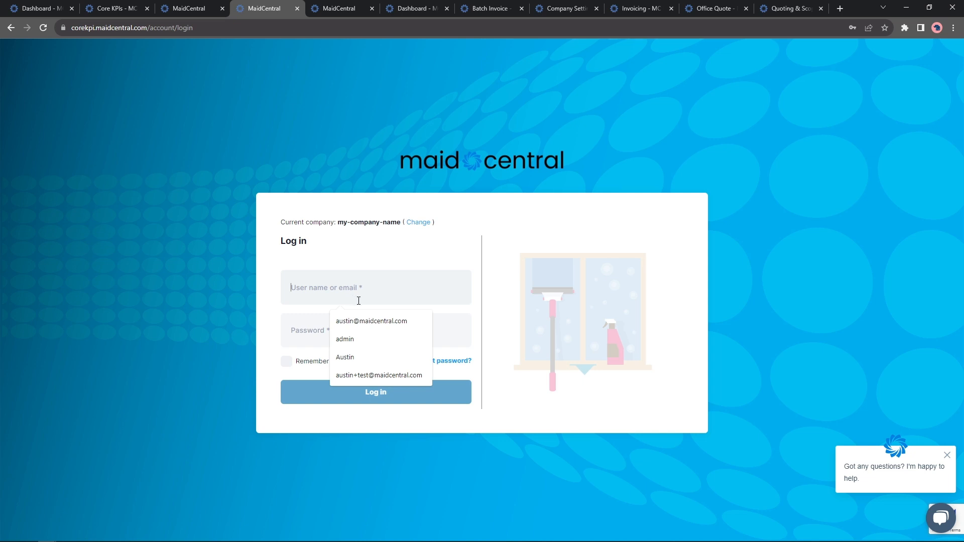
pyautogui.press('Down')
pyautogui.press('Return')
pyautogui.click(316, 287)
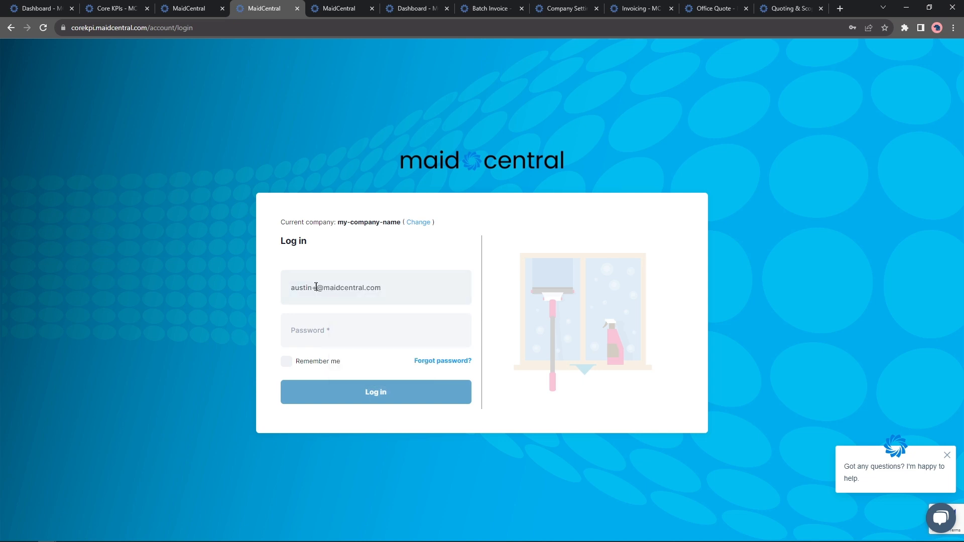
pyautogui.write('+testing')
pyautogui.press('Tab')
pyautogui.write('******')
pyautogui.click(354, 394)
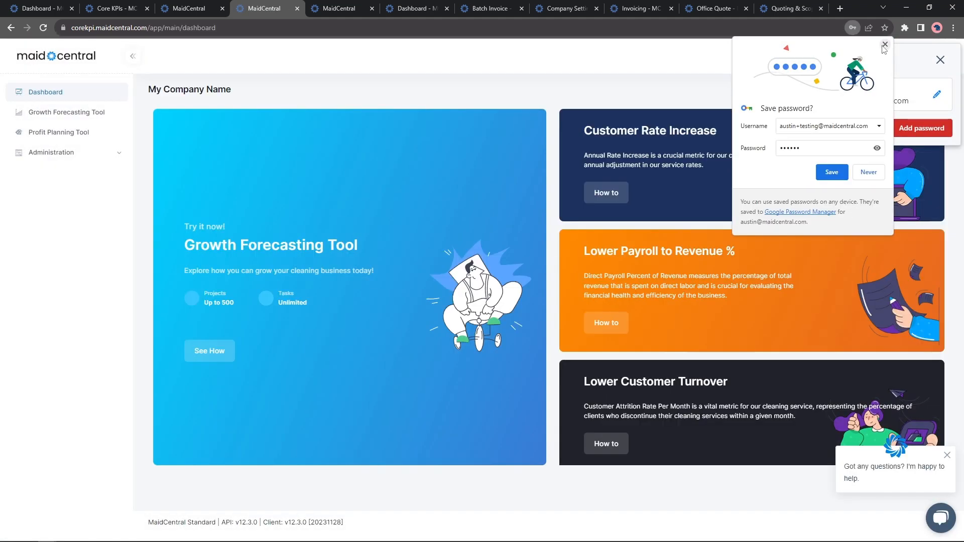
# - Dismiss both password-saving prompts and open the Growth Forecasting Tool
pyautogui.click(885, 45)
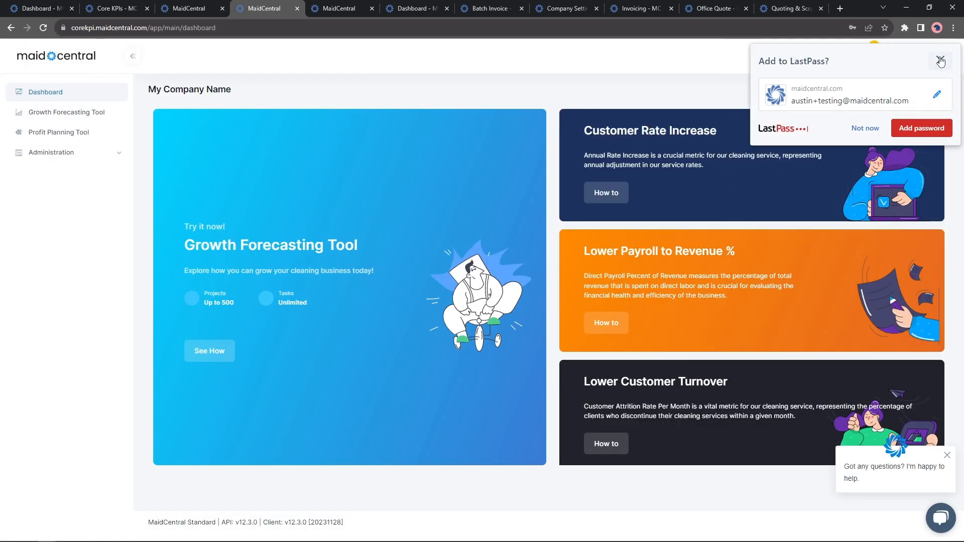
pyautogui.click(941, 60)
pyautogui.click(193, 358)
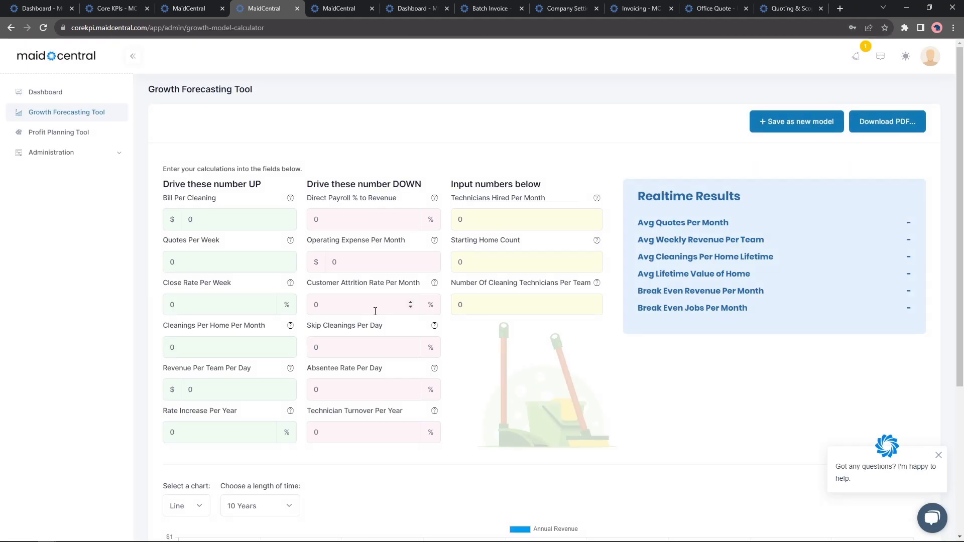
# - Set Bill Per Cleaning to $188, Quotes Per Week to 2 and Close Rate Per Week to 23%
pyautogui.click(241, 226)
pyautogui.write('288')
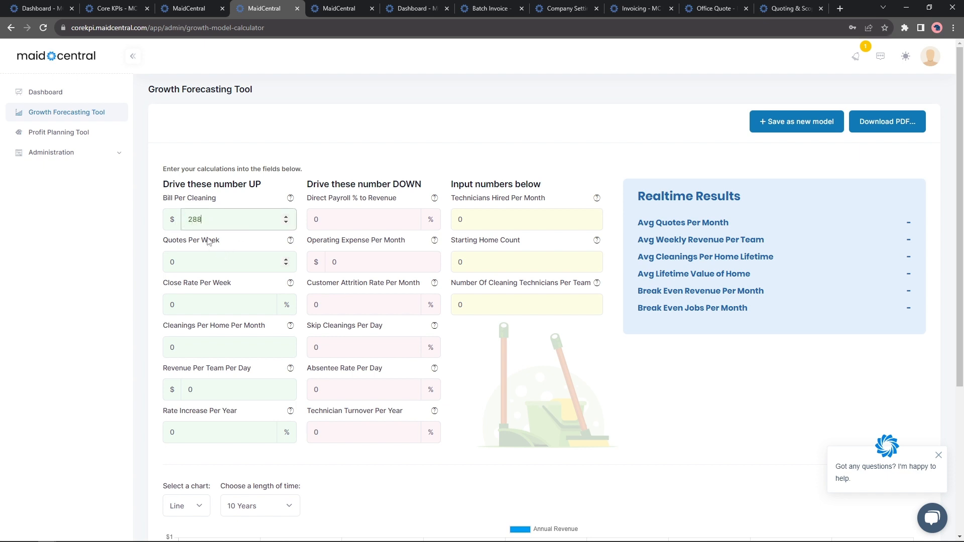
pyautogui.moveTo(203, 221); pyautogui.dragTo(188, 221)
pyautogui.write('1')
pyautogui.click(219, 257)
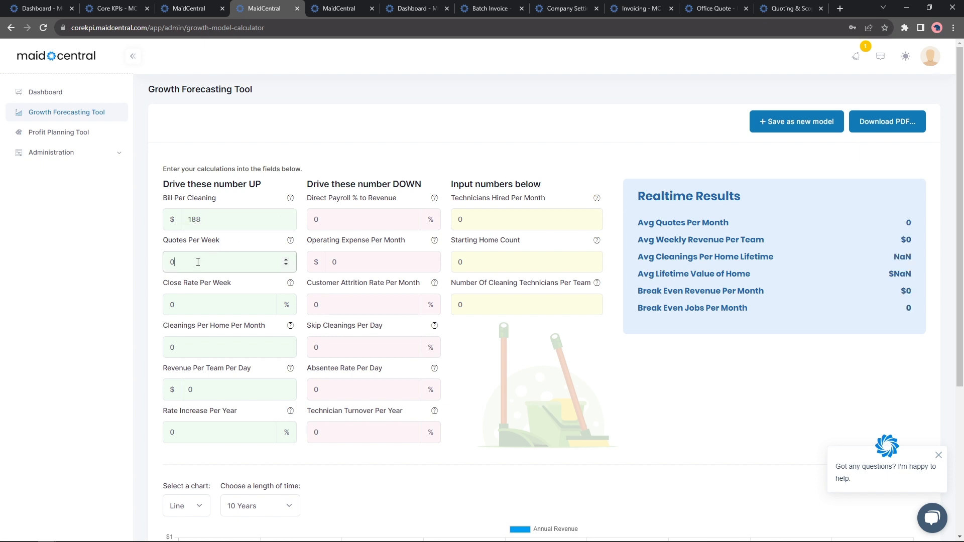
pyautogui.click(190, 308)
pyautogui.write('23')
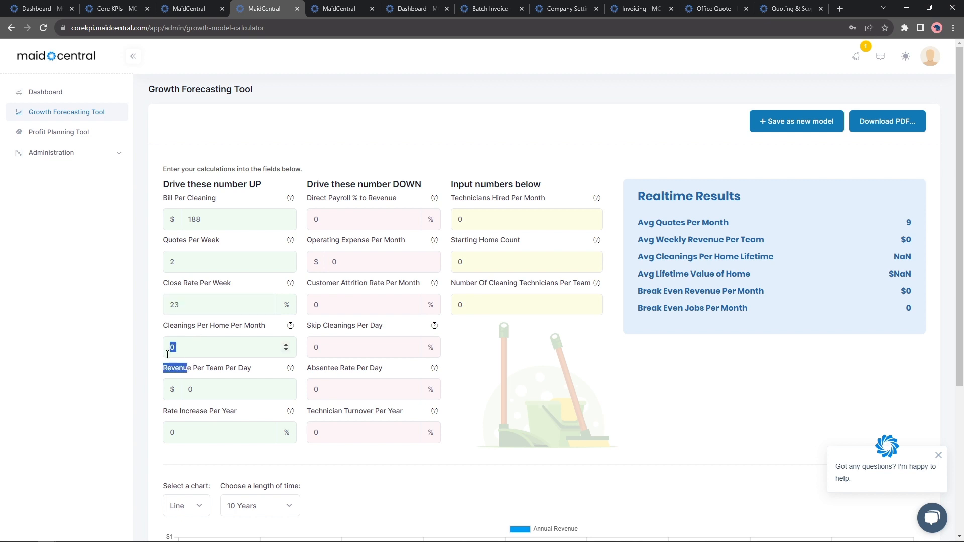
# - Set Cleanings Per Home Per Month to 23, Revenue Per Team Per Day to $23 and Rate Increase Per Year to 23%
pyautogui.click(185, 345)
pyautogui.write('23')
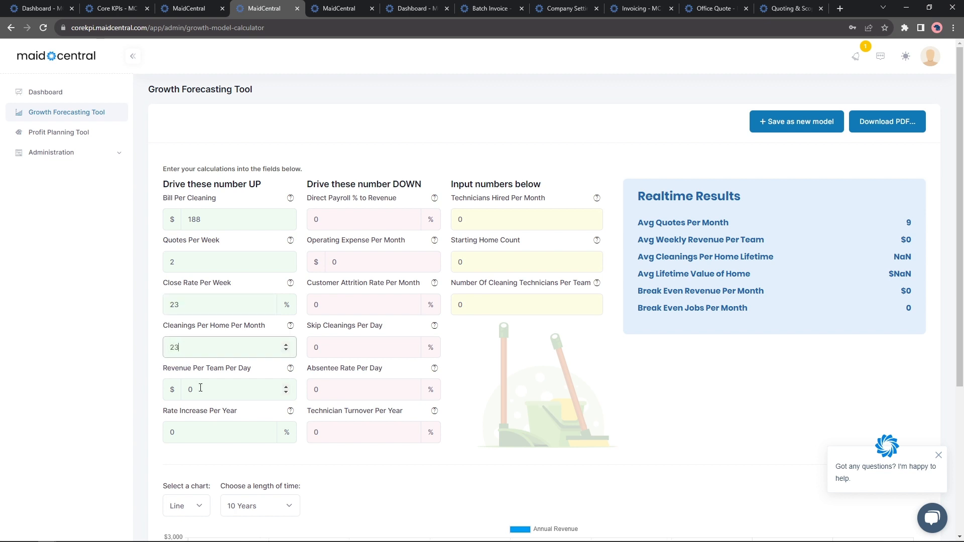
pyautogui.click(189, 389)
pyautogui.write('23')
pyautogui.click(173, 432)
pyautogui.write('23')
# - Set Direct Payroll % to Revenue to 23%, Operating Expense Per Month to $32 and Customer Attrition Rate Per Month to 23%
pyautogui.click(312, 219)
pyautogui.write('23')
pyautogui.click(333, 261)
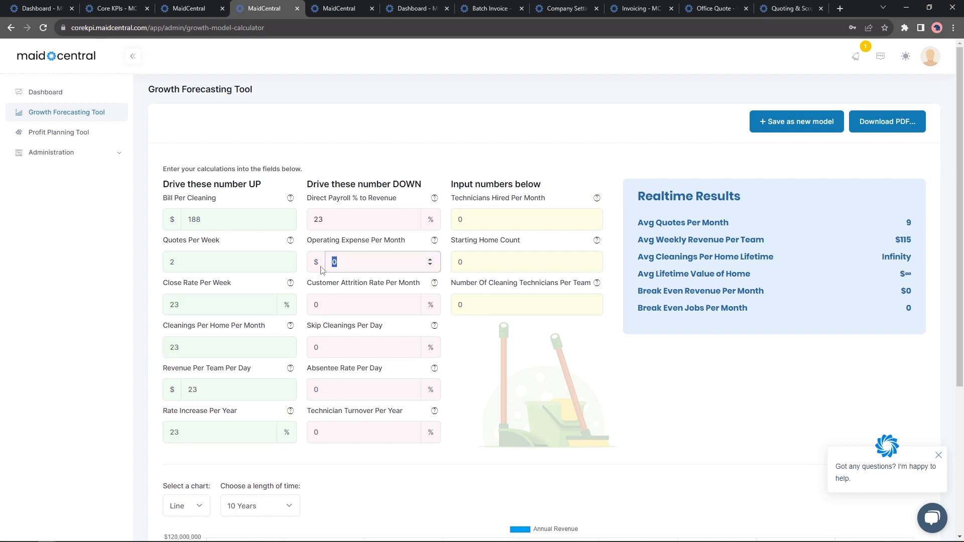
pyautogui.write('32')
pyautogui.click(316, 304)
pyautogui.write('23')
# - Set Skip Cleanings Per Day to 23%, Absentee Rate Per Day to 3% and Technician Turnover Per Year to 32%
pyautogui.click(331, 353)
pyautogui.write('23')
pyautogui.click(315, 391)
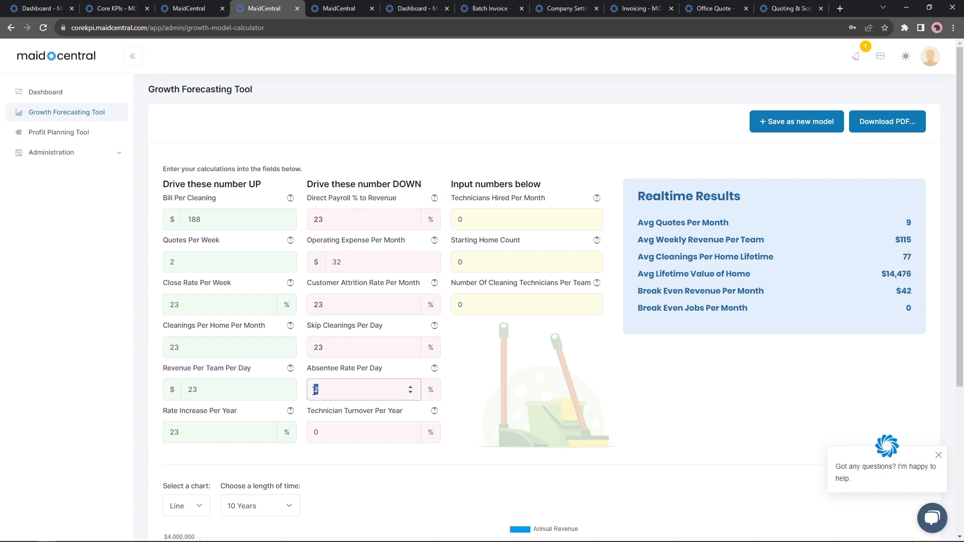
pyautogui.write('3')
pyautogui.click(344, 425)
pyautogui.write('32')
# - Set Bill Per Cleaning to $255 and compare the projected annual revenue on the 10-year chart
pyautogui.scroll(-5, 383, 387)
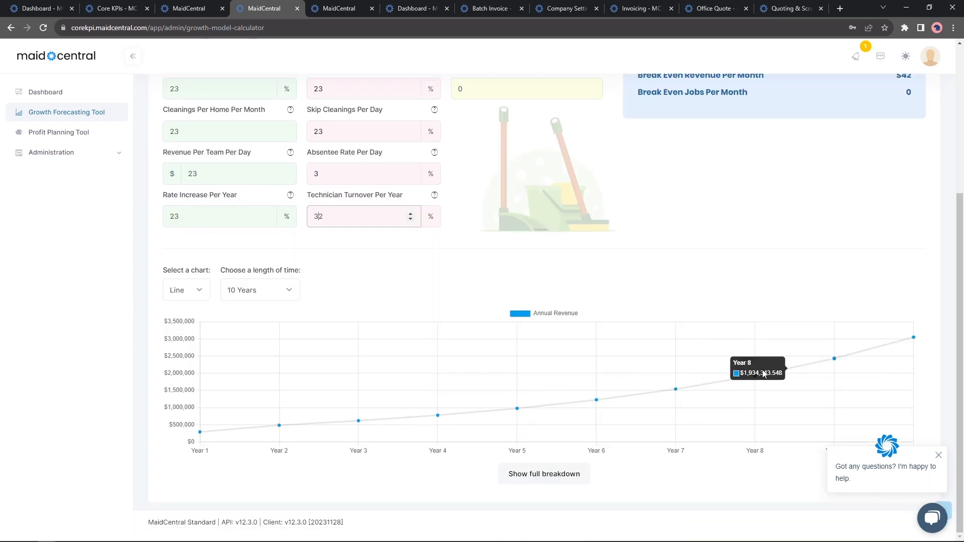
pyautogui.scroll(4, 258, 241)
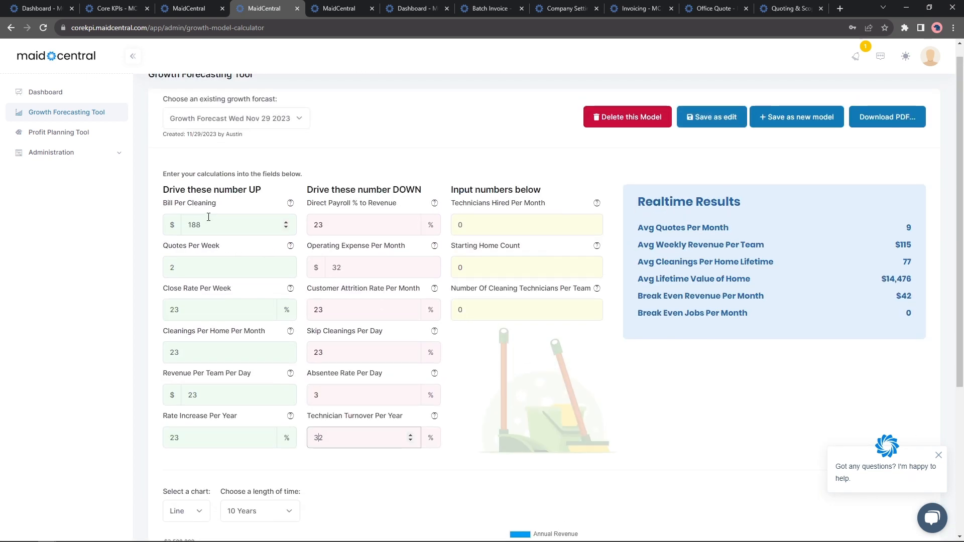
pyautogui.doubleClick(192, 225)
pyautogui.write('255')
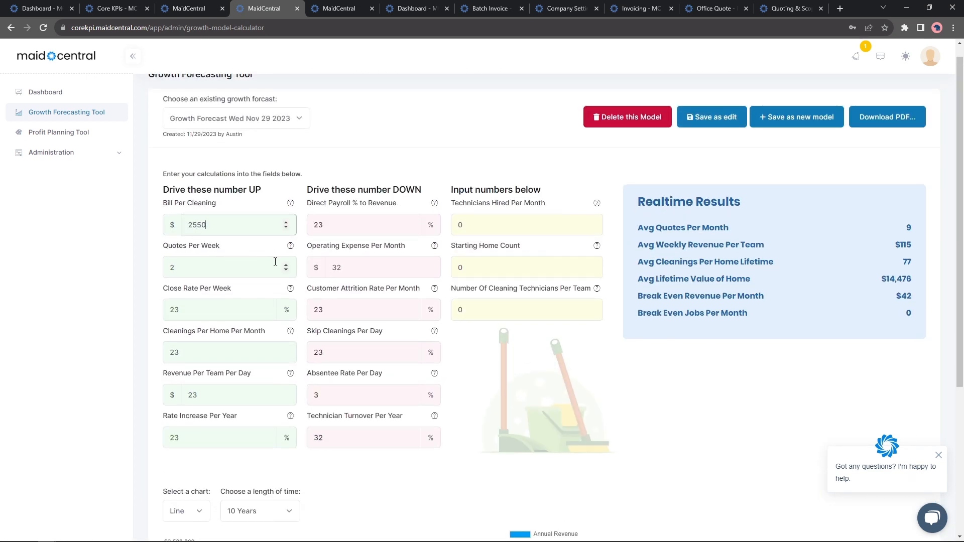
pyautogui.scroll(-4, 598, 345)
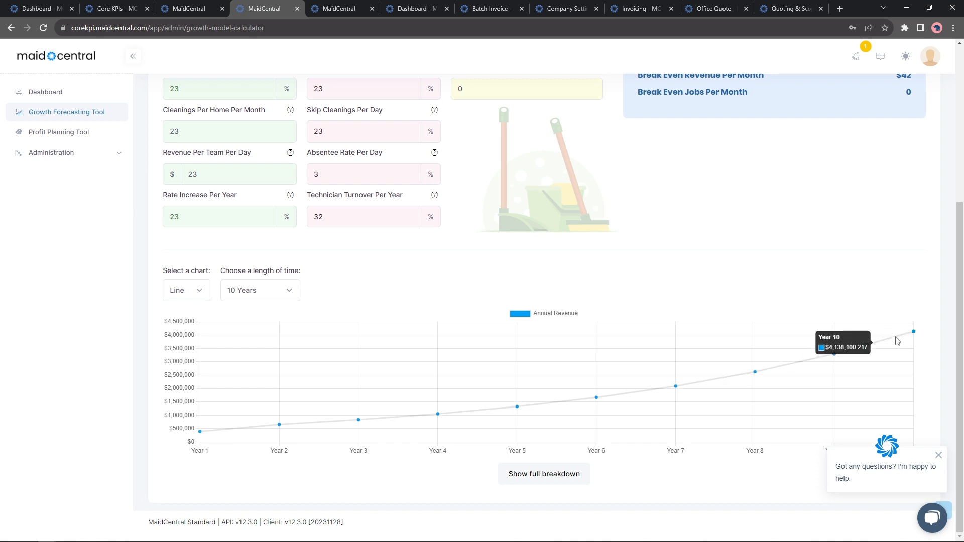
pyautogui.scroll(4, 569, 183)
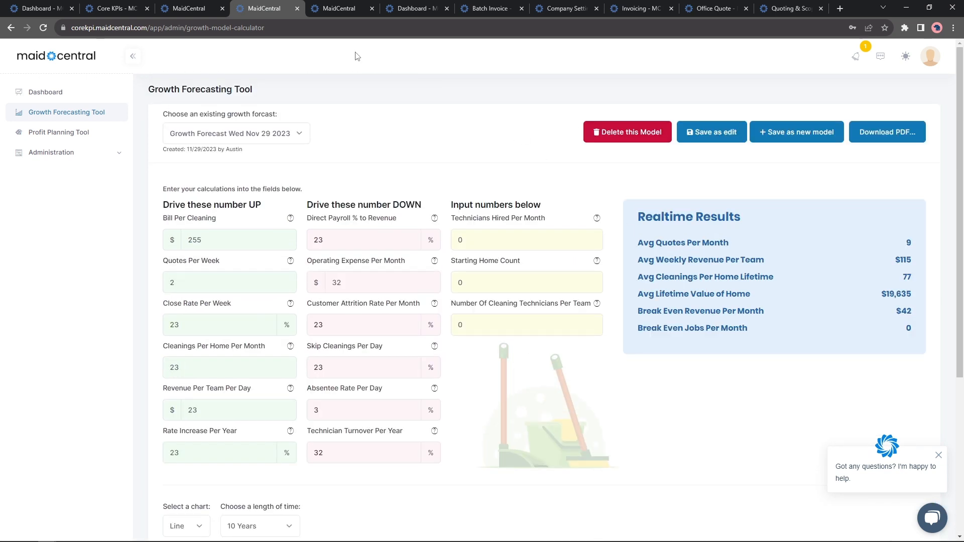
# - Switch to the Sales KPIs dashboard and put it into edit mode
pyautogui.click(405, 8)
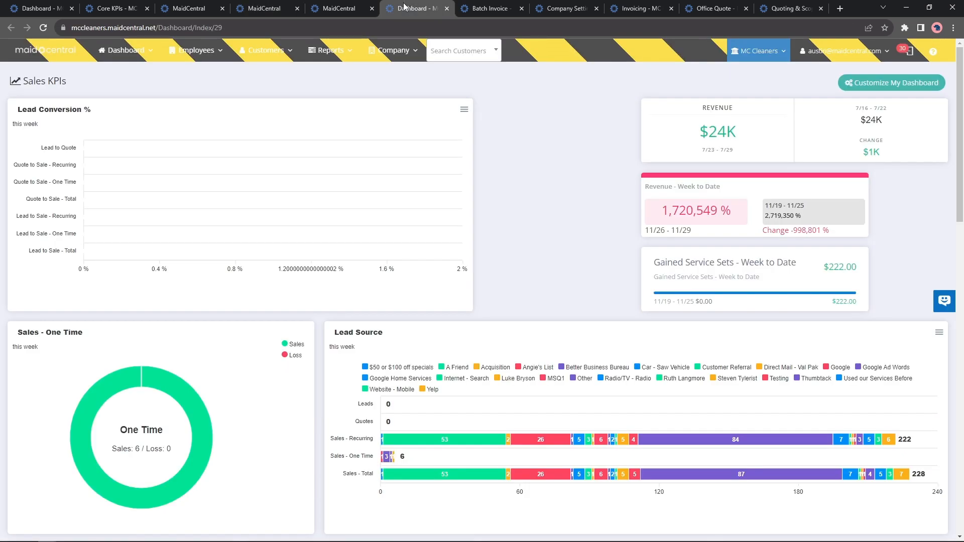
pyautogui.moveTo(137, 53)
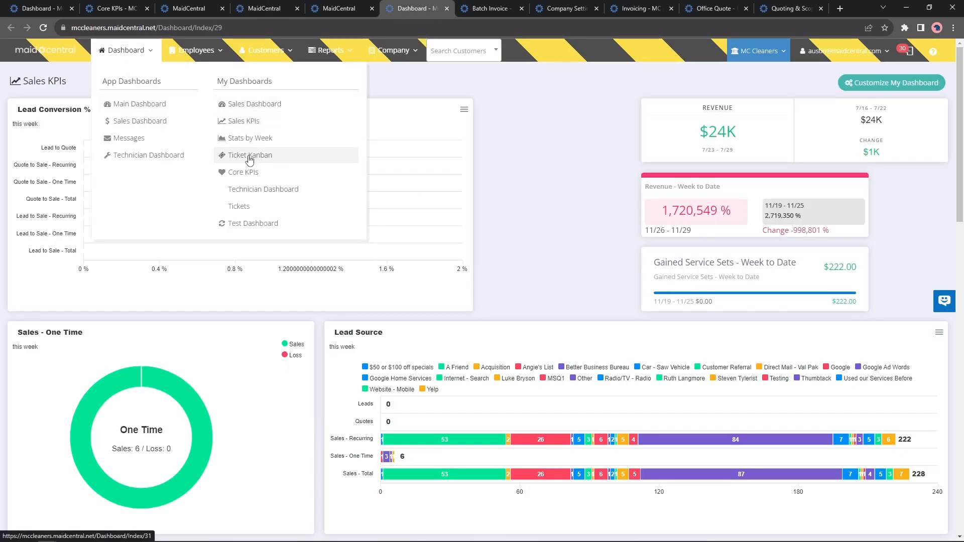
pyautogui.click(892, 88)
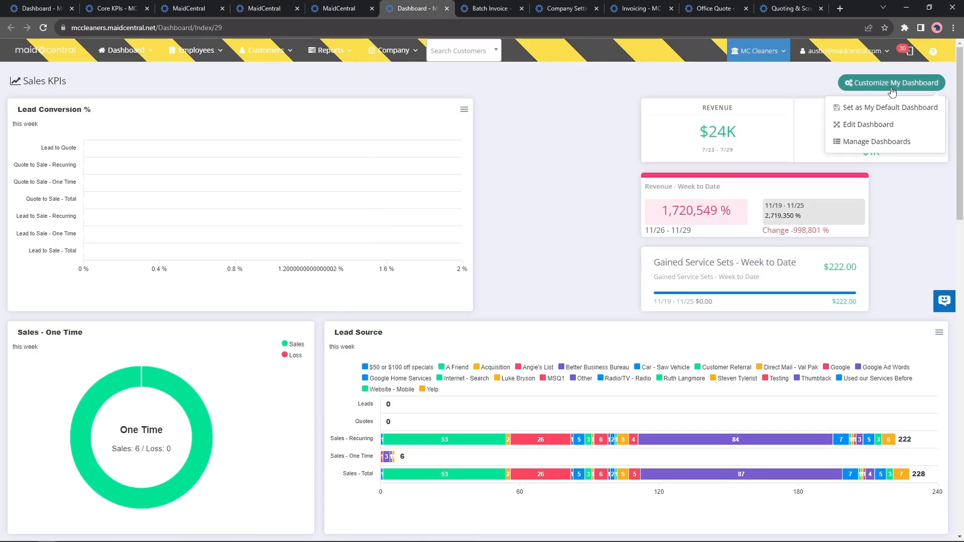
pyautogui.click(892, 89)
pyautogui.click(892, 90)
pyautogui.click(868, 124)
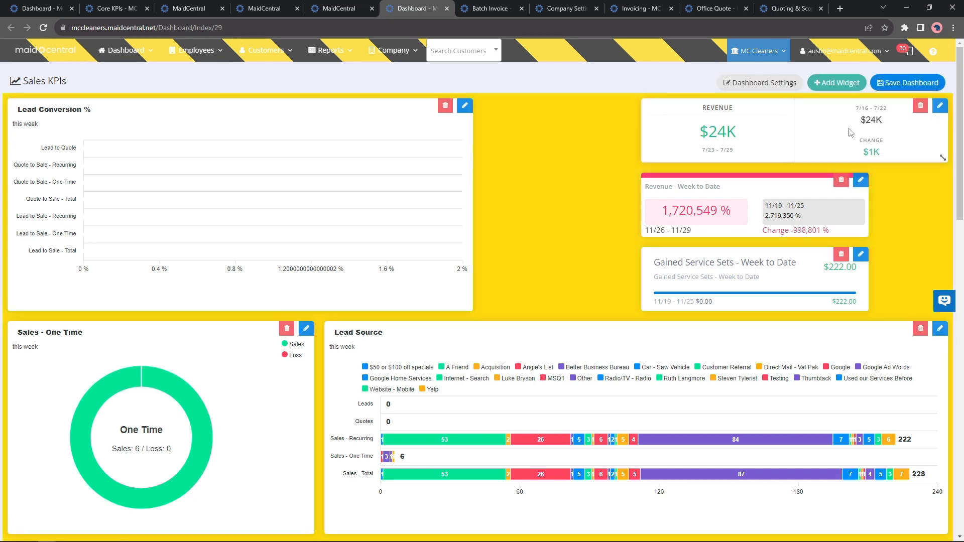
# - Search the widgets that can be added to the dashboard for Core KPI and examine the listed names
pyautogui.click(852, 86)
pyautogui.click(639, 101)
pyautogui.write('C')
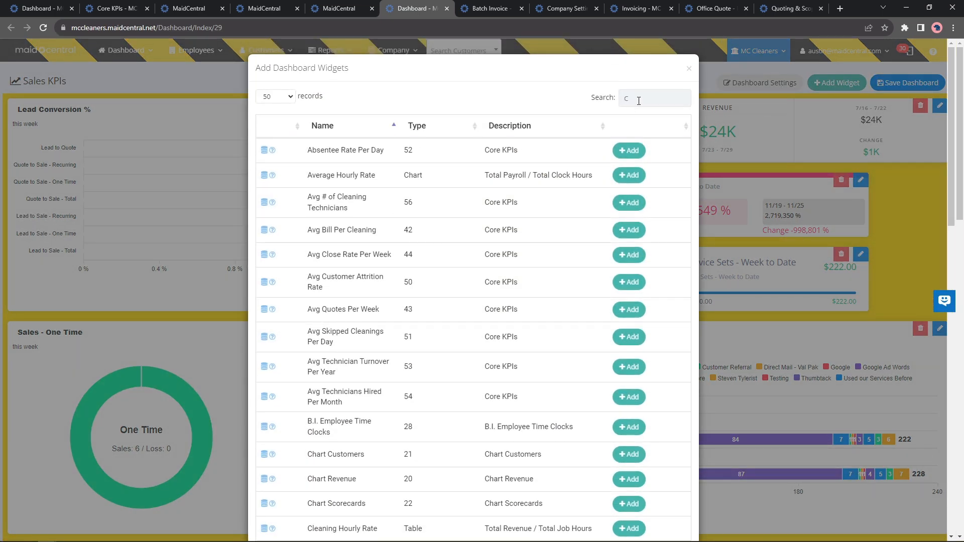
pyautogui.write('ore KPI')
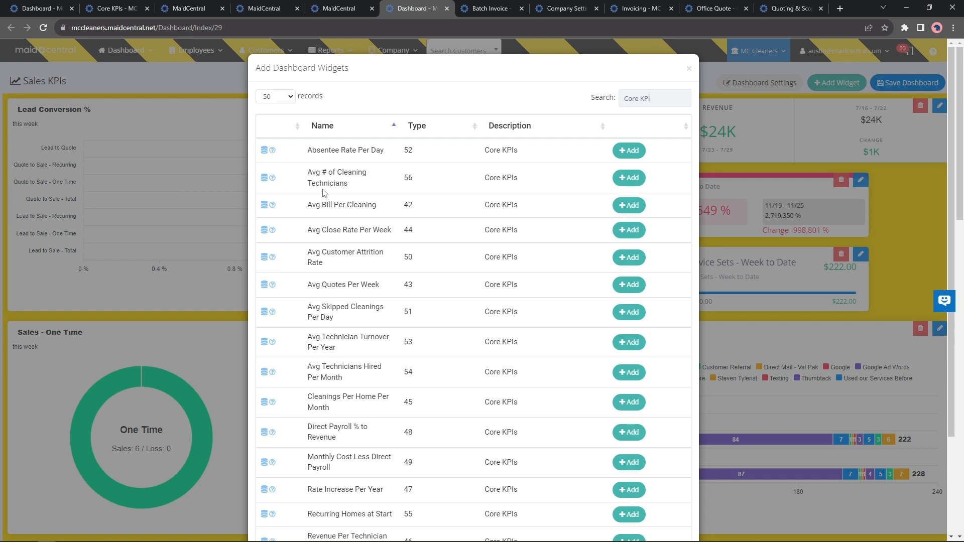
pyautogui.moveTo(312, 230); pyautogui.dragTo(371, 231)
pyautogui.moveTo(308, 253); pyautogui.dragTo(364, 253)
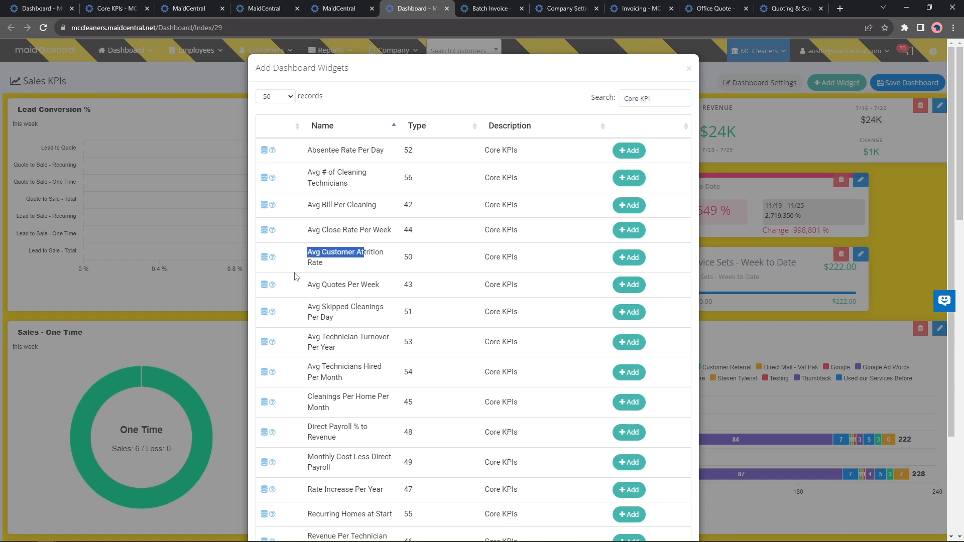
pyautogui.moveTo(320, 285); pyautogui.dragTo(359, 286)
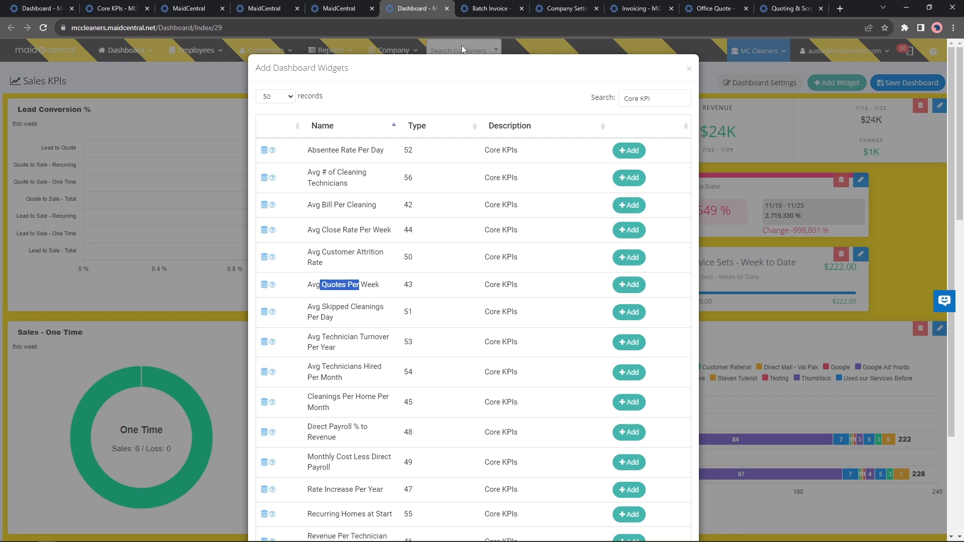
# - Close the dashboard page and create and email a batch invoice for the selected job with the invoice date 09/01/2023
pyautogui.click(447, 9)
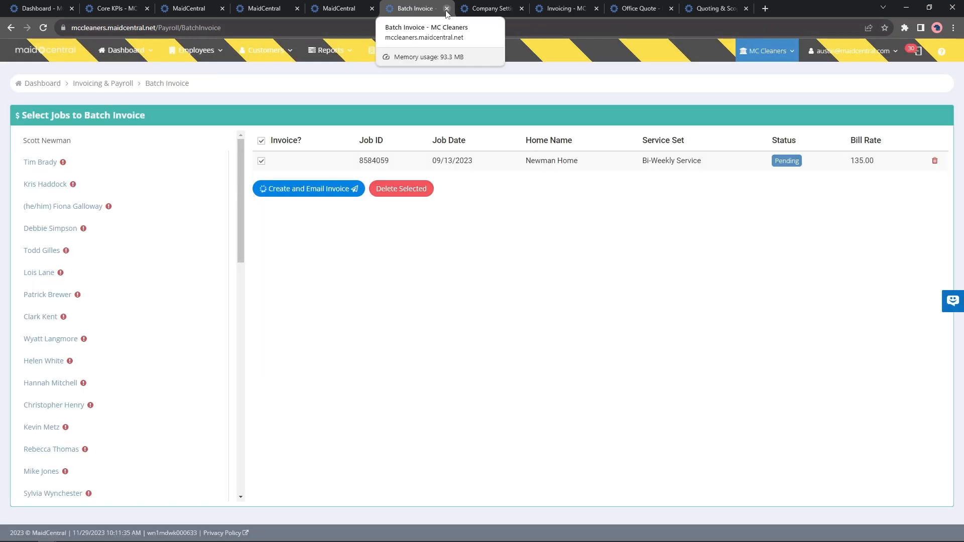
pyautogui.moveTo(402, 49)
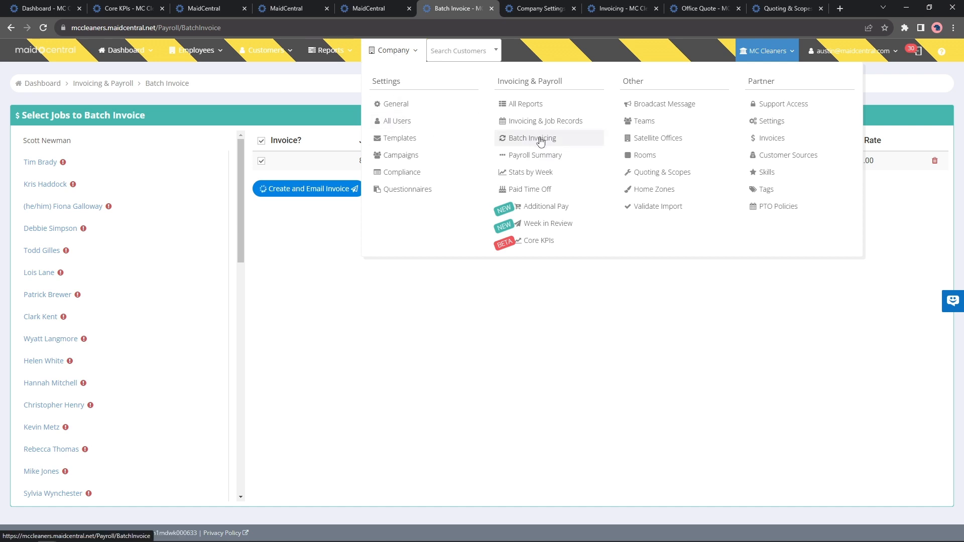
pyautogui.click(309, 188)
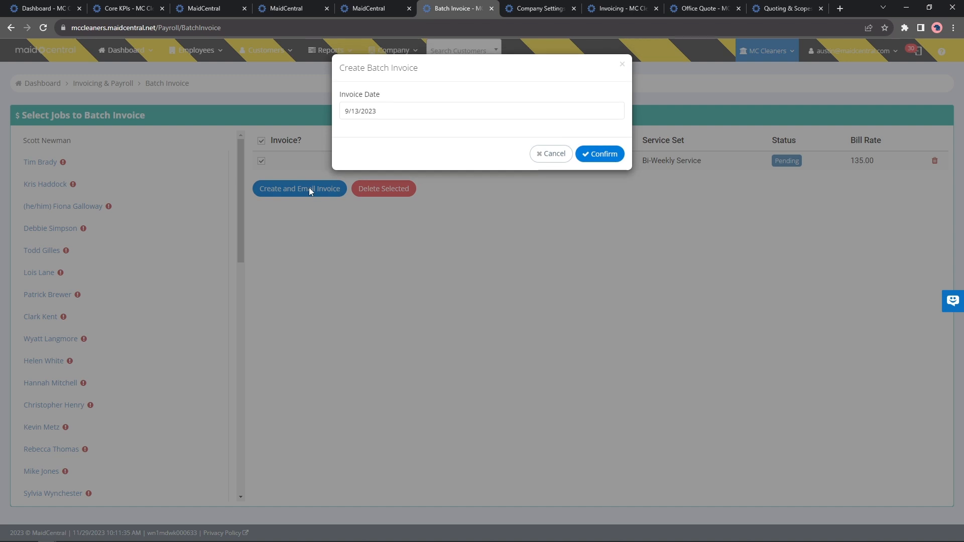
pyautogui.moveTo(387, 99); pyautogui.dragTo(344, 106)
pyautogui.click(372, 110)
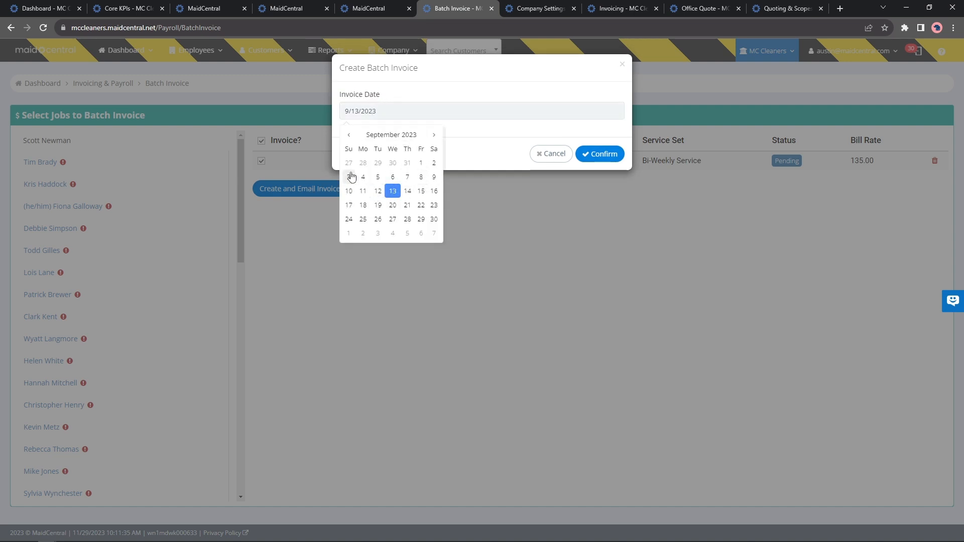
pyautogui.click(421, 164)
pyautogui.moveTo(383, 111); pyautogui.dragTo(337, 112)
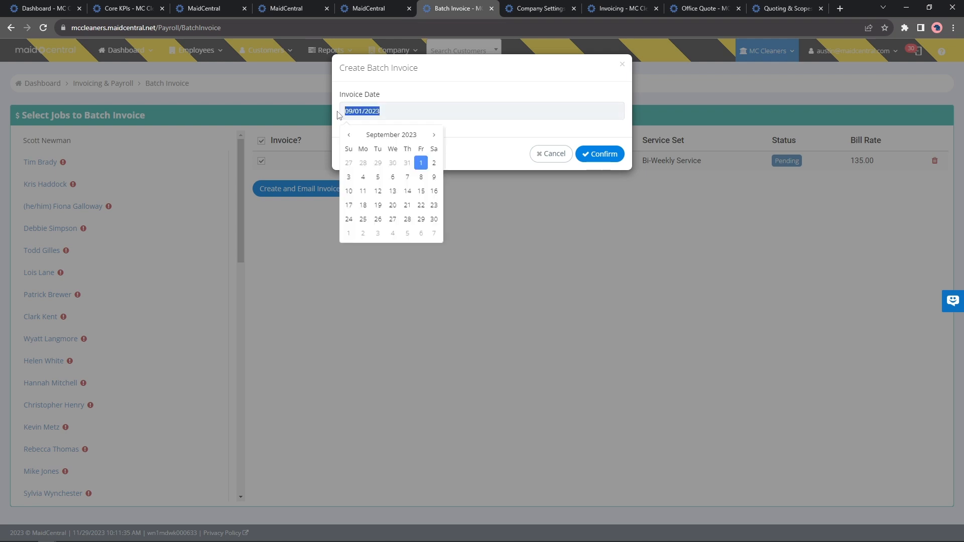
pyautogui.click(478, 165)
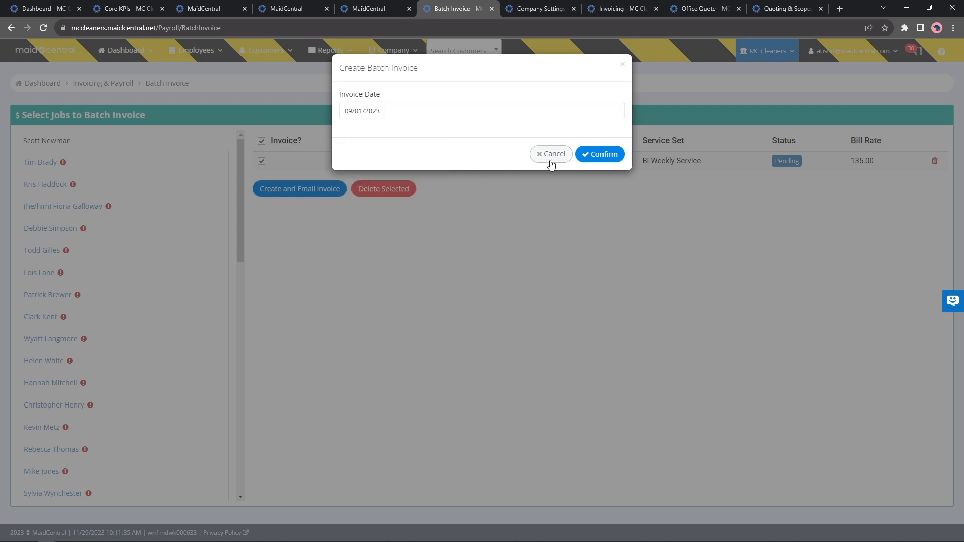
pyautogui.click(600, 156)
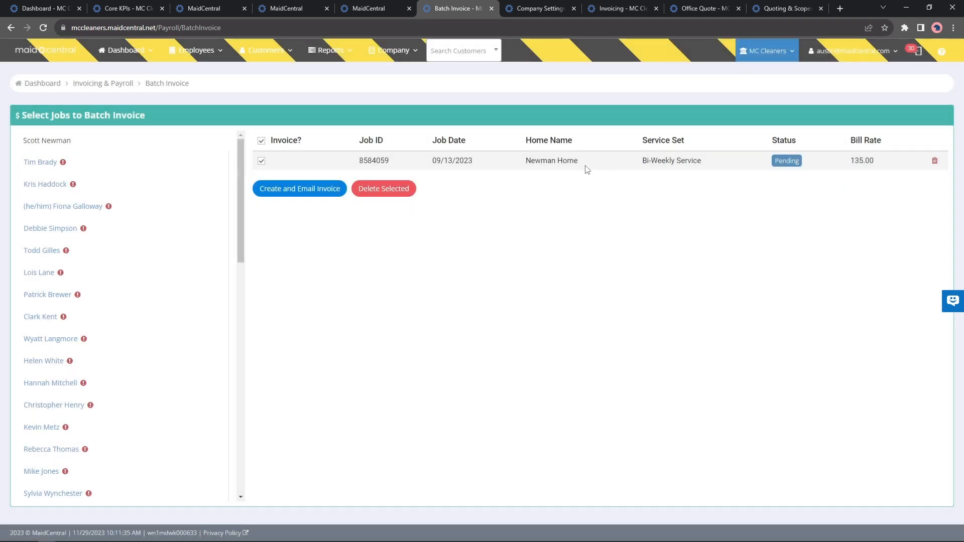
# - Open the general company settings and examine the Technician Job Check In Text
pyautogui.click(402, 54)
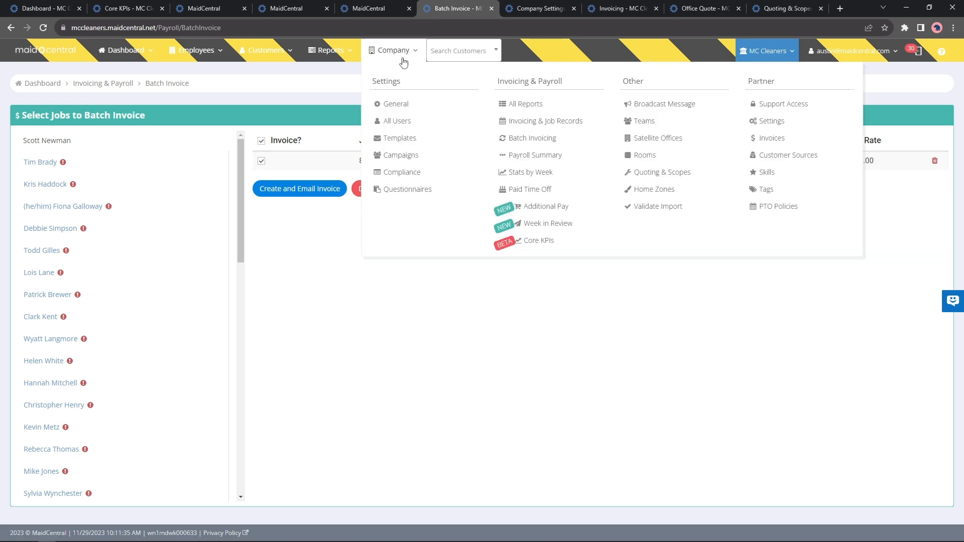
pyautogui.click(399, 102)
pyautogui.scroll(-9, 388, 136)
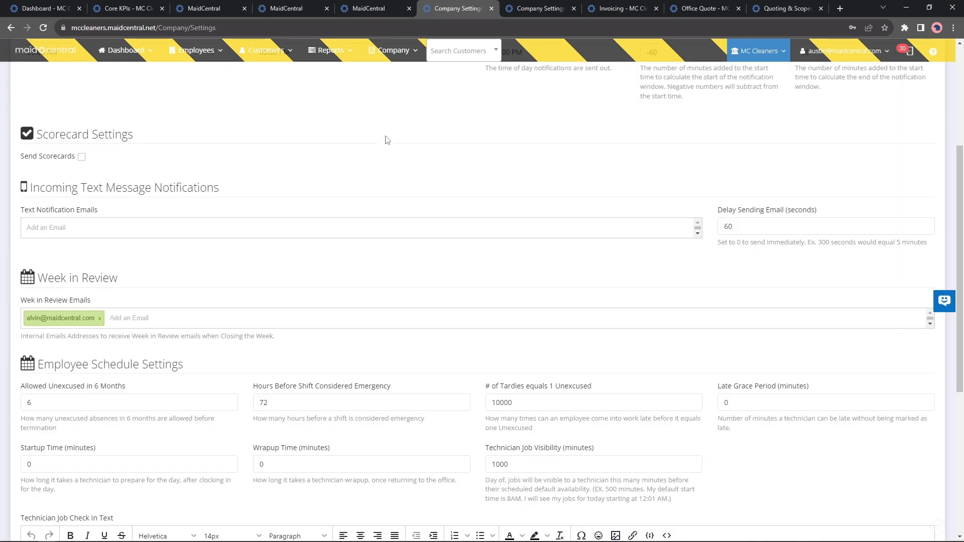
pyautogui.moveTo(115, 269); pyautogui.dragTo(20, 270)
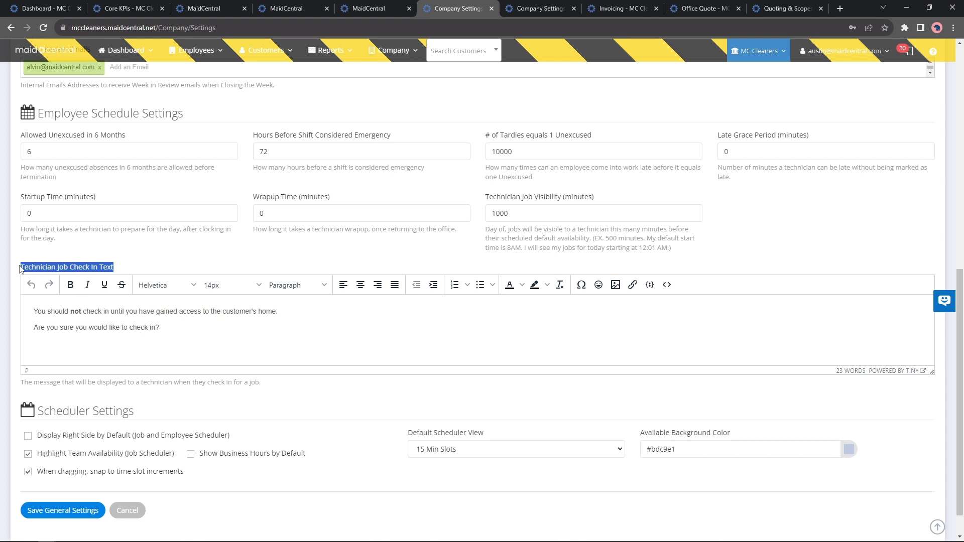
pyautogui.moveTo(160, 328); pyautogui.dragTo(37, 311)
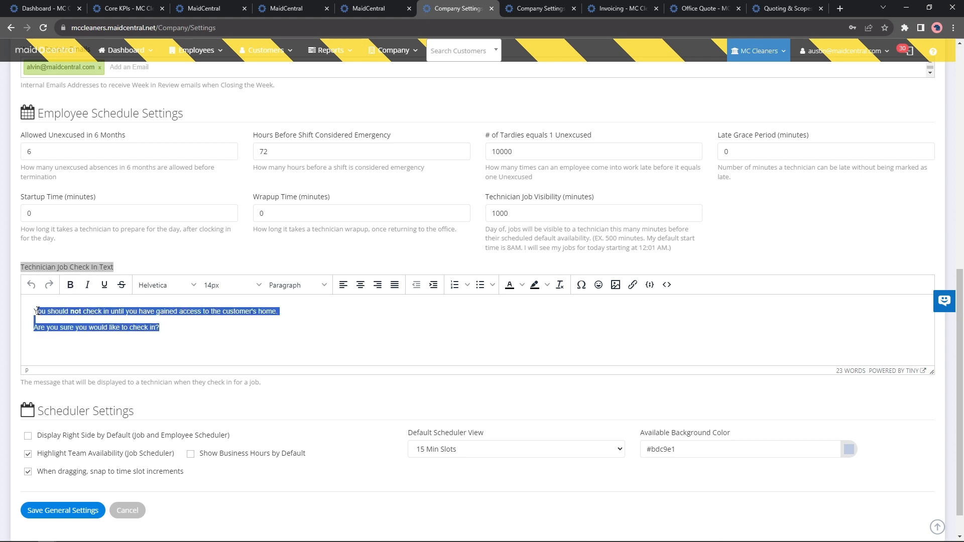
# - Insert "DONT FORGET YOUR GLOVES!!" between the two check-in sentences, adjust the spacing and select the whole message
pyautogui.click(131, 319)
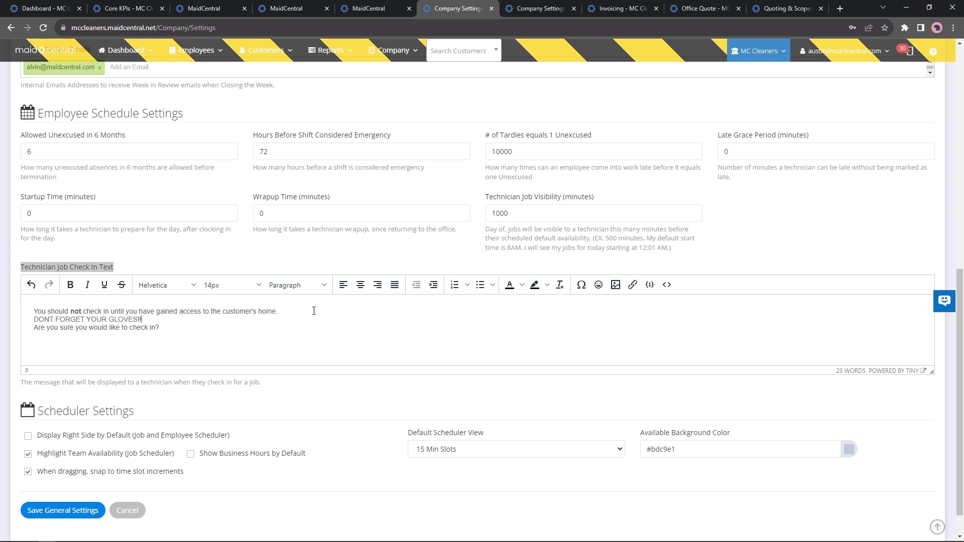
pyautogui.press('Return')
pyautogui.click(315, 310)
pyautogui.press('Return')
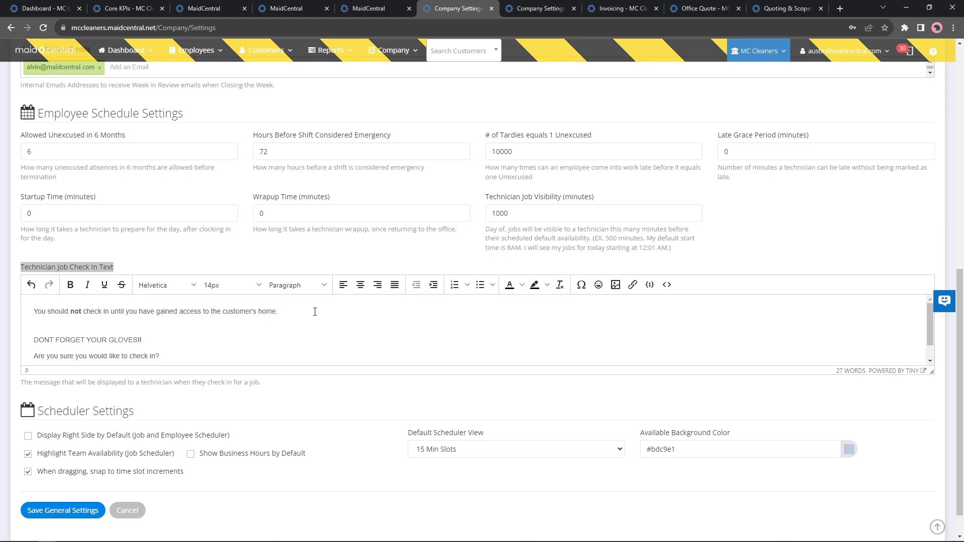
pyautogui.press('BackSpace')
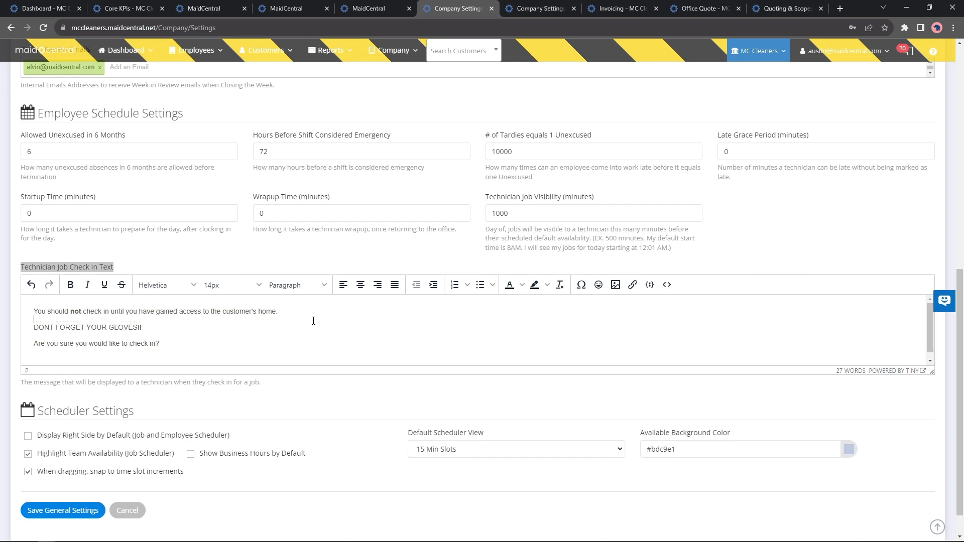
pyautogui.hotkey('ctrl', 'a')
# - Open the Invoicing & Job Records page for November 28, 2023
pyautogui.scroll(7, 340, 314)
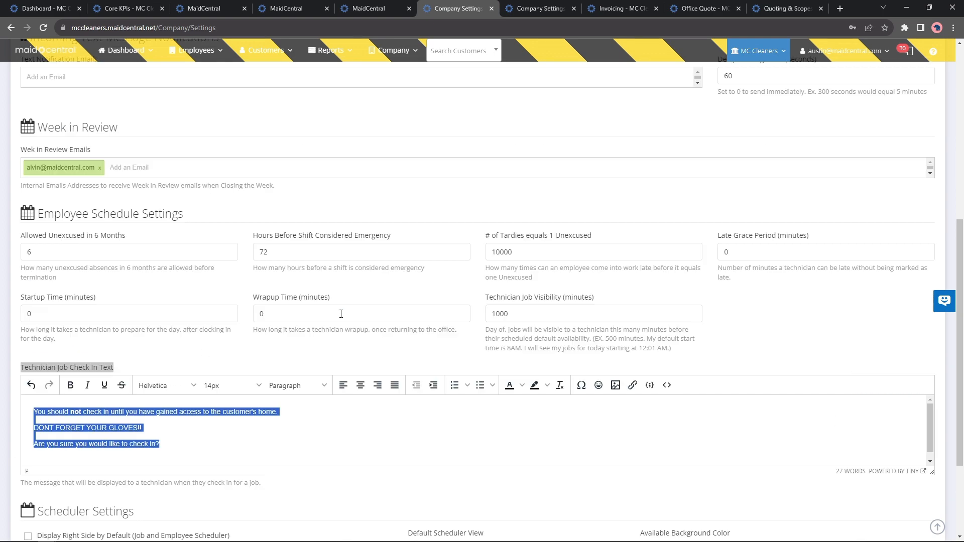
pyautogui.click(397, 50)
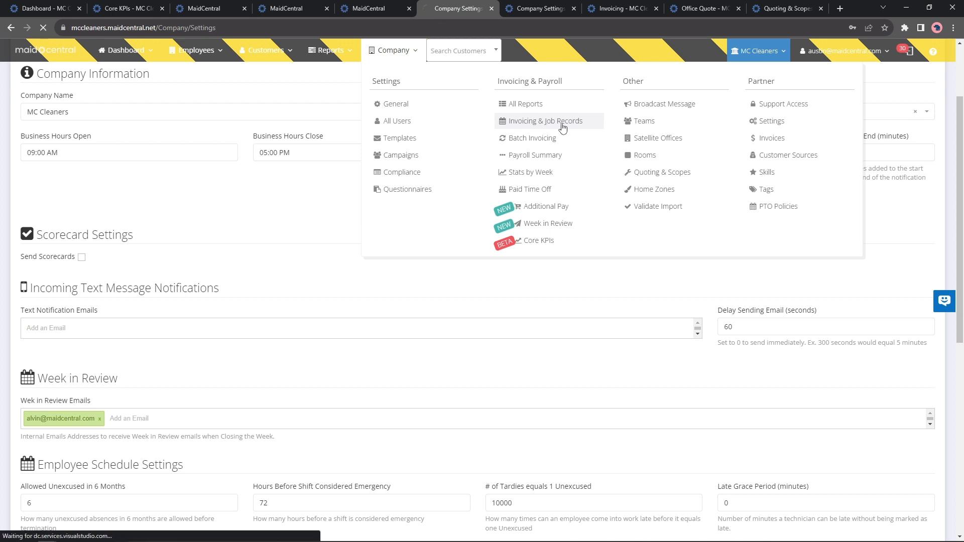
pyautogui.click(548, 122)
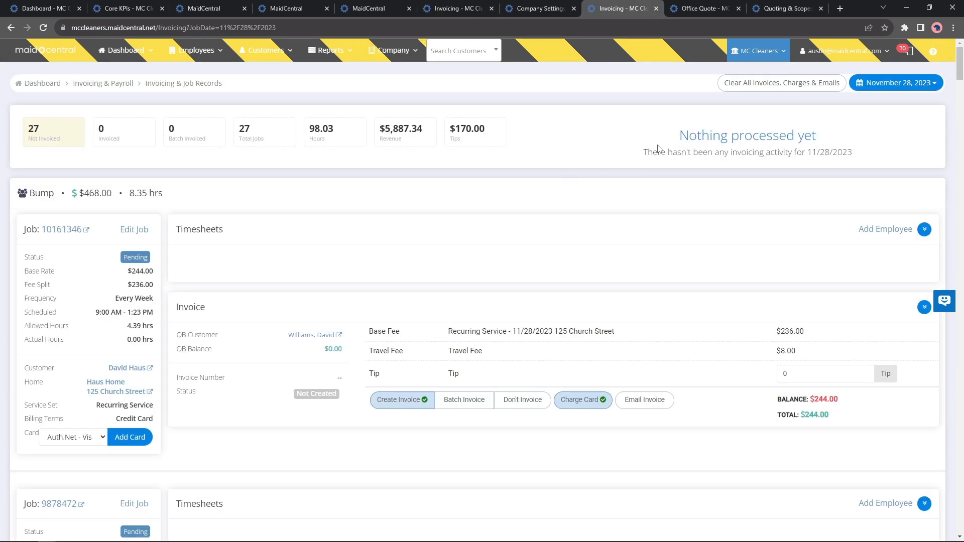
# - Try the Batch Invoice, Don't Invoice and Charge Card options on the Bump team's first job, then restore Create Invoice with Charge Card
pyautogui.scroll(-4, 724, 224)
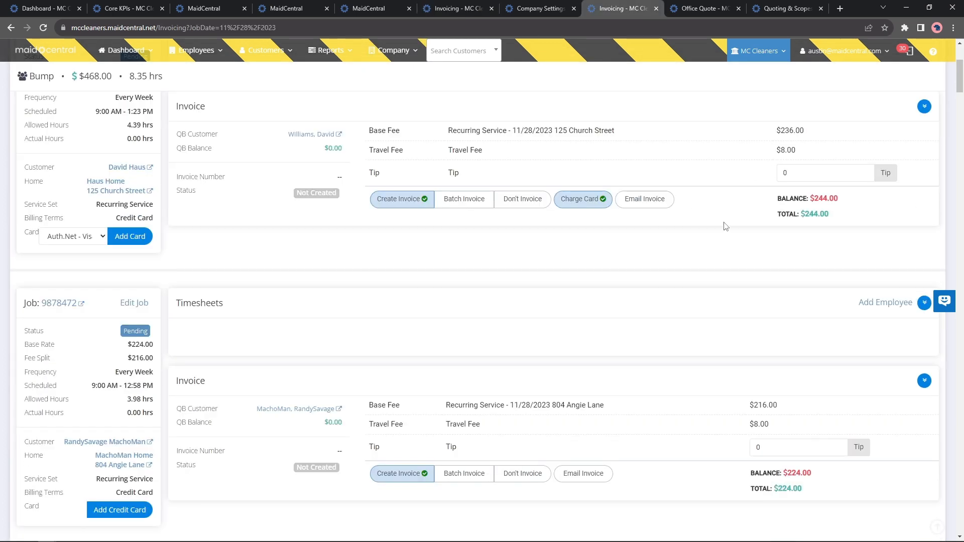
pyautogui.click(582, 205)
pyautogui.click(454, 201)
pyautogui.click(518, 199)
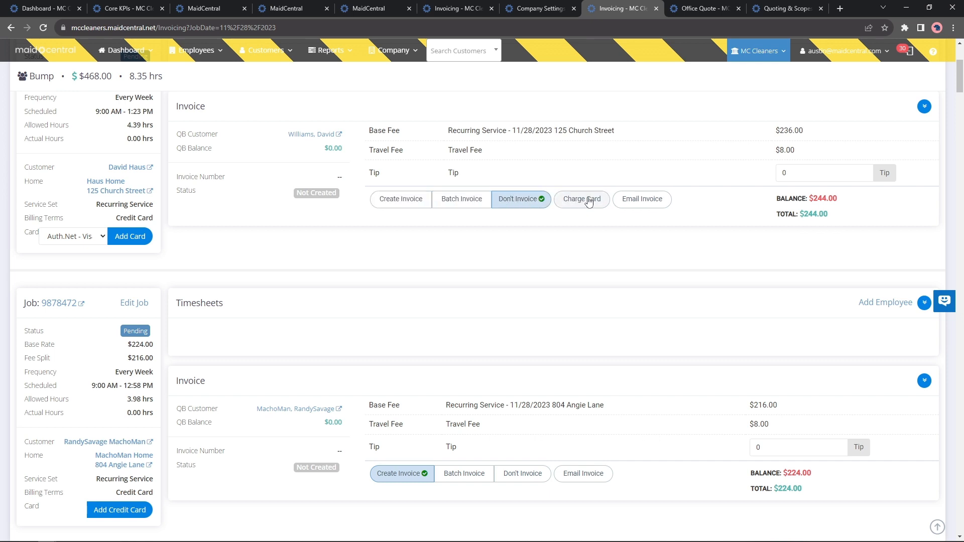
pyautogui.click(590, 202)
pyautogui.click(577, 202)
pyautogui.click(577, 202)
pyautogui.click(412, 203)
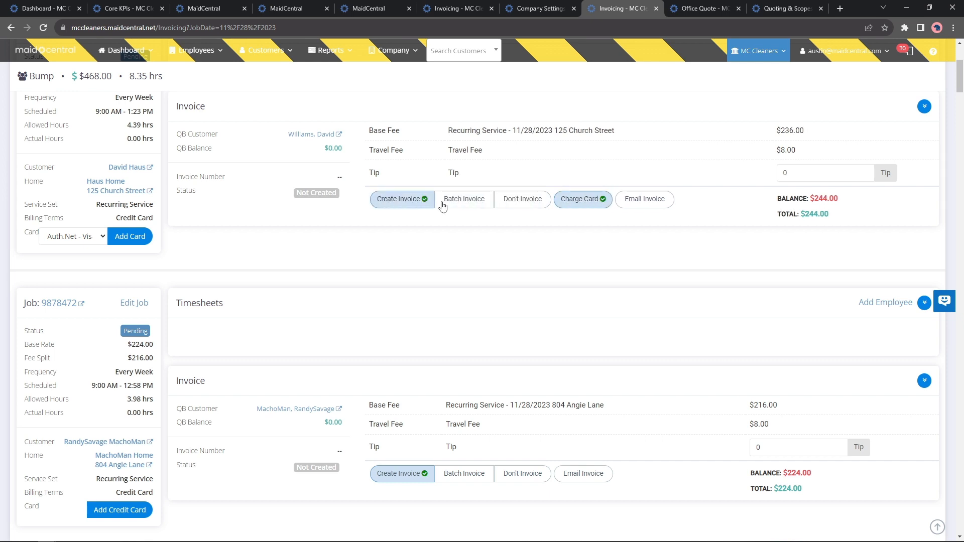
# - Clear all invoices, charges and emails for the day and check the invoice options of the jobs below
pyautogui.scroll(4, 444, 205)
pyautogui.click(769, 87)
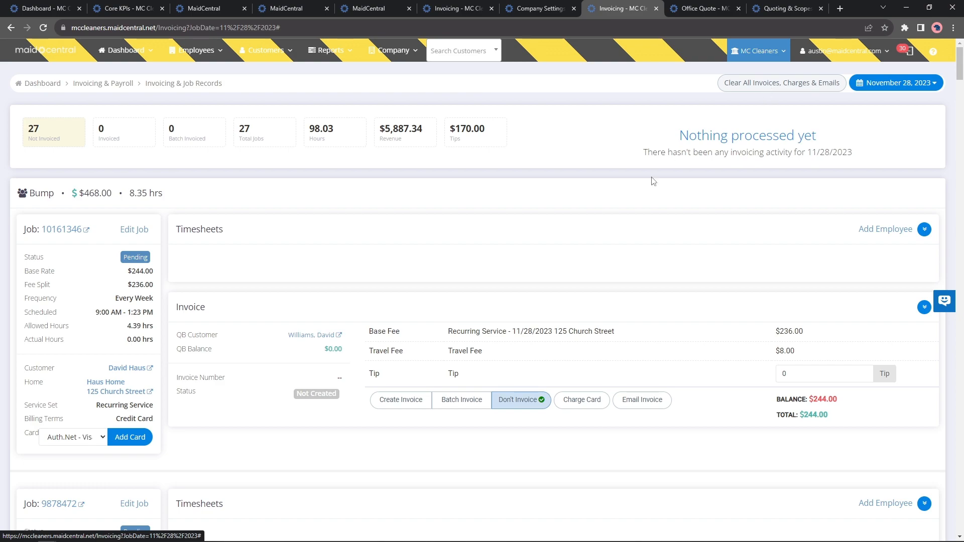
pyautogui.scroll(-15, 653, 182)
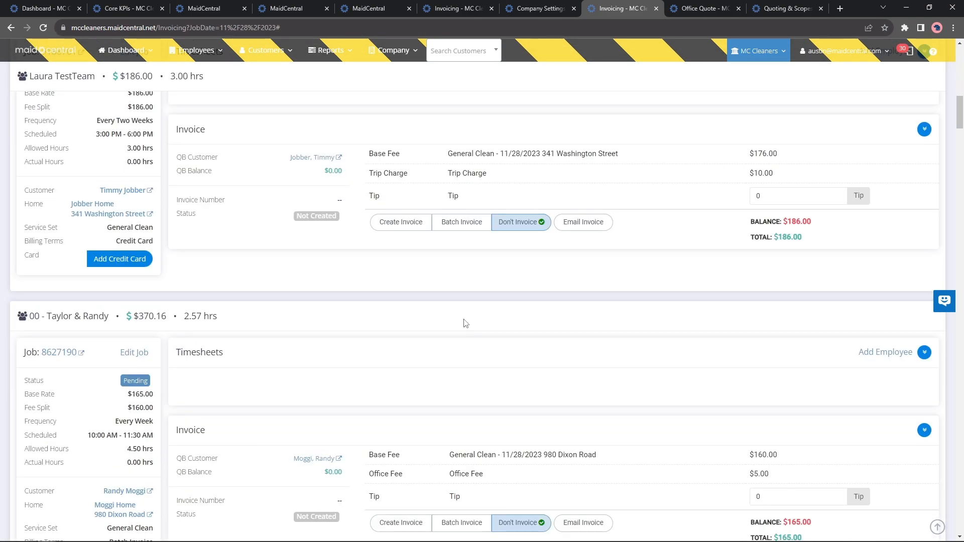
# - Open the iFrames section of the Quoting & Scopes settings
pyautogui.scroll(15, 477, 319)
pyautogui.click(393, 50)
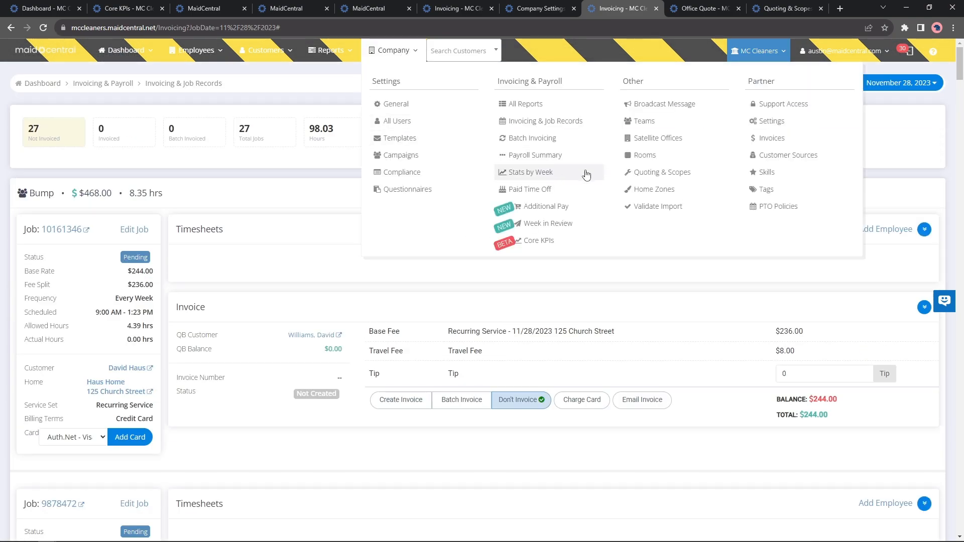
pyautogui.click(662, 173)
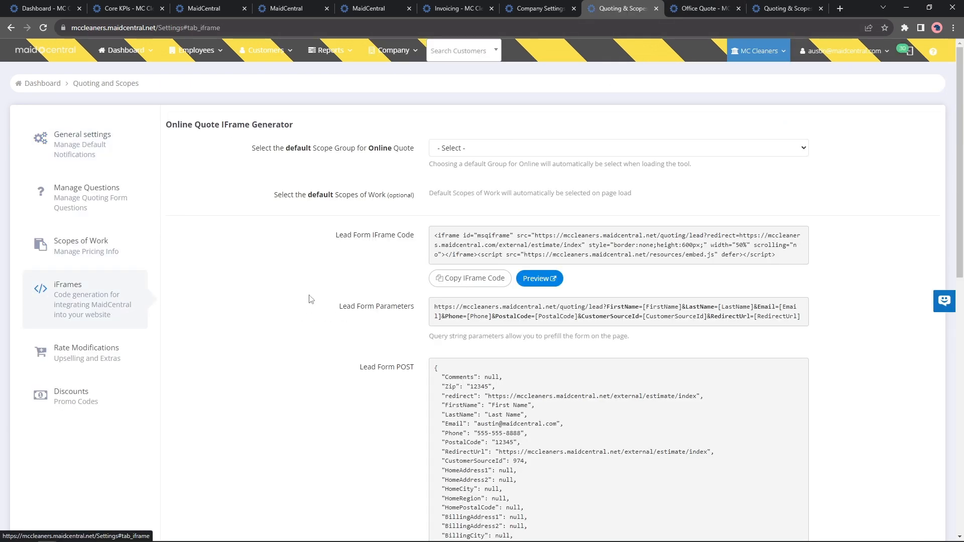
# - Highlight the Lead Form POST label and review the home, billing, scope and preference fields in its code sample
pyautogui.scroll(-3, 312, 299)
pyautogui.moveTo(359, 221); pyautogui.dragTo(416, 221)
pyautogui.scroll(-3, 449, 264)
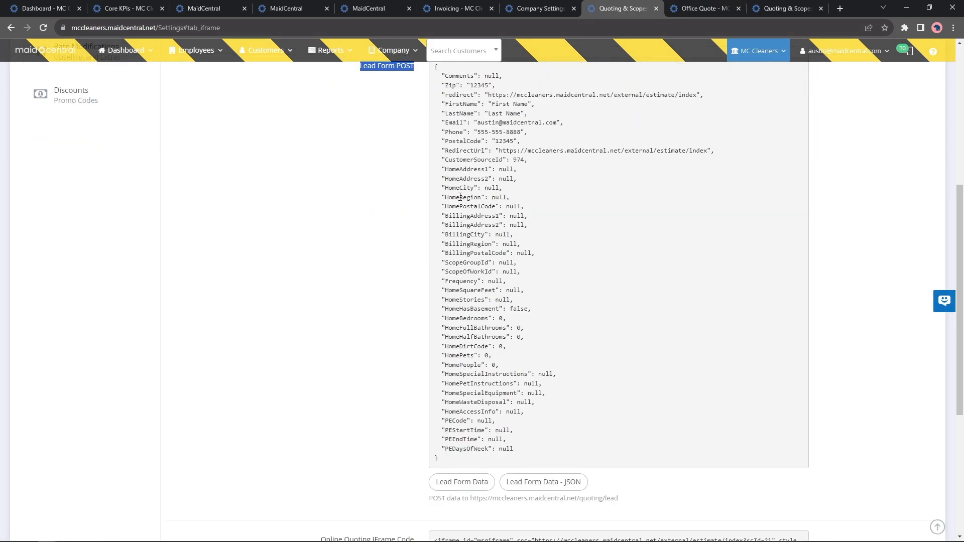
pyautogui.moveTo(443, 138); pyautogui.dragTo(620, 445)
pyautogui.click(581, 444)
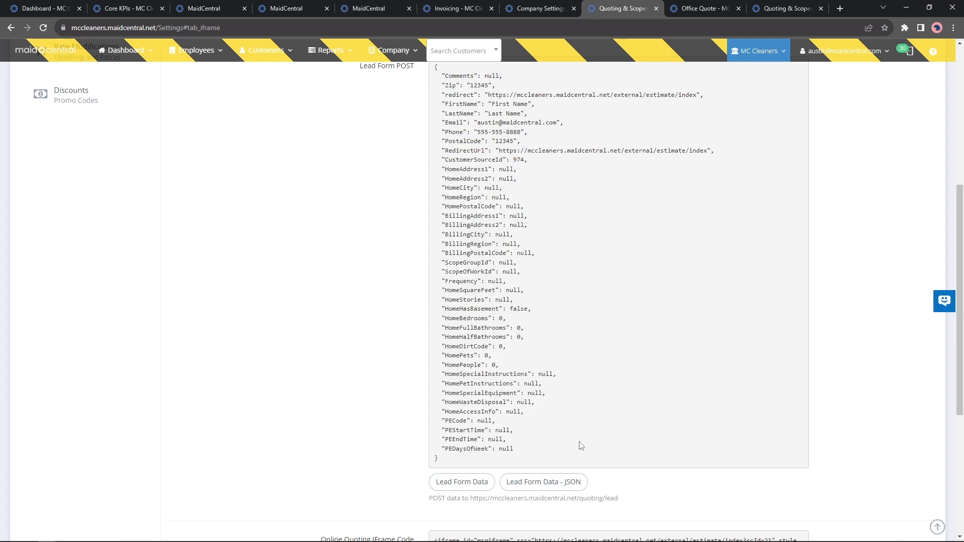
# - View the Lead Form Data options as a table and as JSON, close them and return to the Lead Form POST sample
pyautogui.click(462, 482)
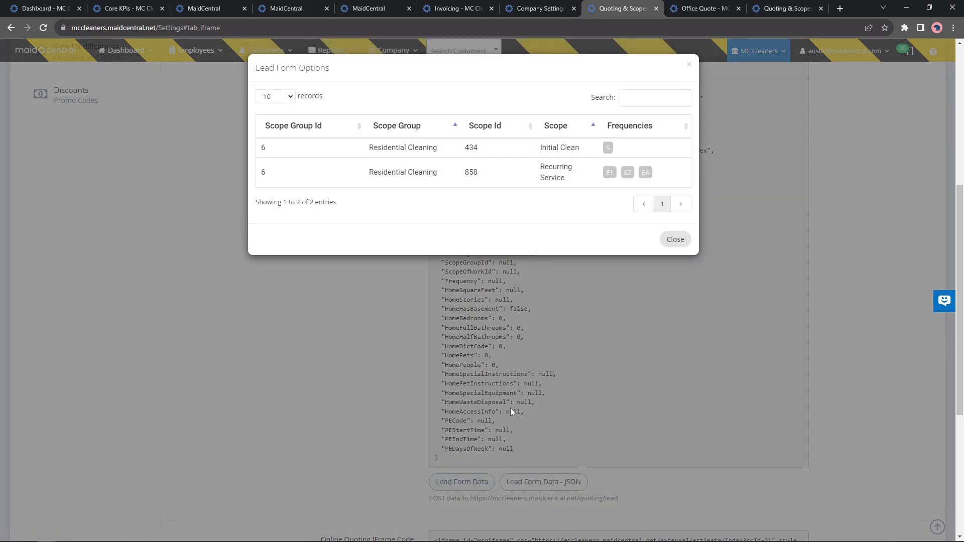
pyautogui.moveTo(539, 169); pyautogui.dragTo(569, 179)
pyautogui.click(678, 239)
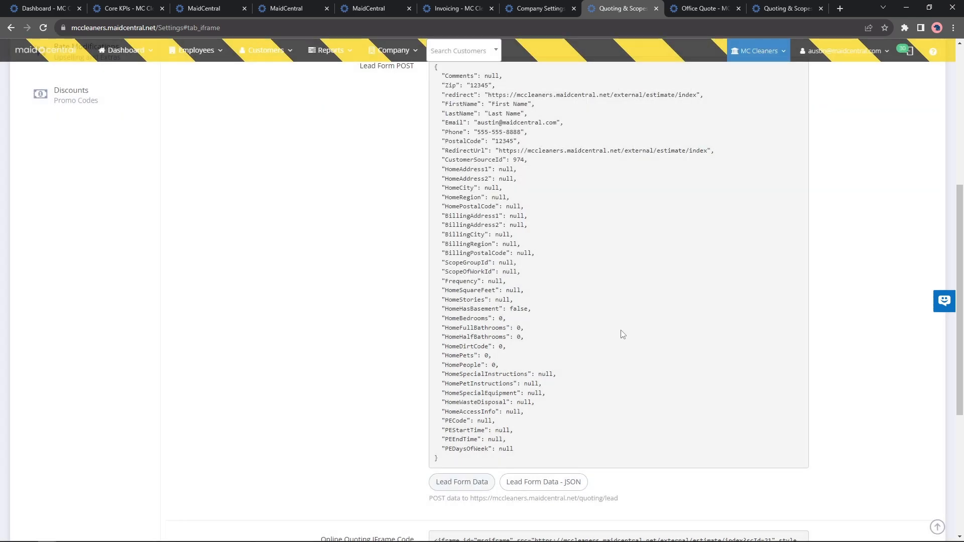
pyautogui.click(544, 483)
pyautogui.moveTo(340, 426); pyautogui.dragTo(243, 111)
pyautogui.click(188, 204)
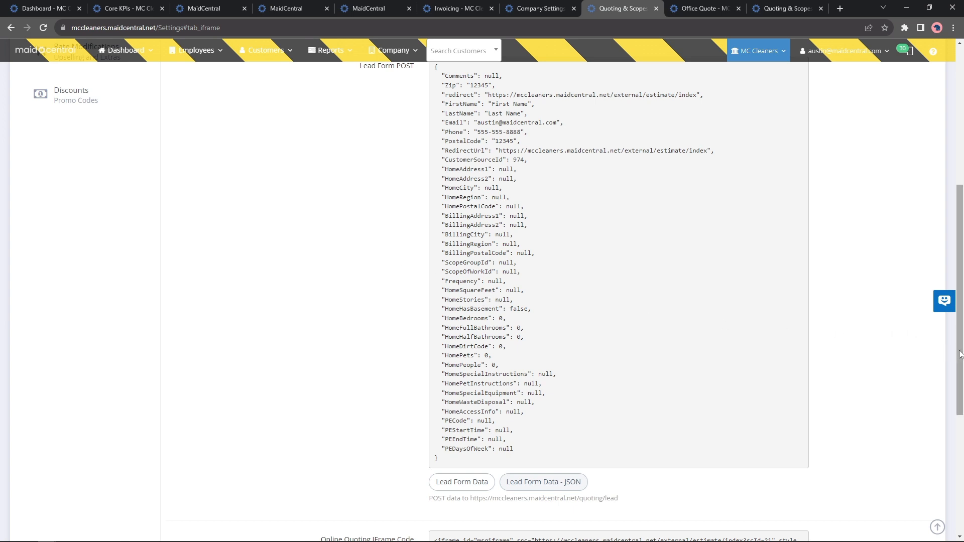
pyautogui.moveTo(956, 353); pyautogui.dragTo(963, 310)
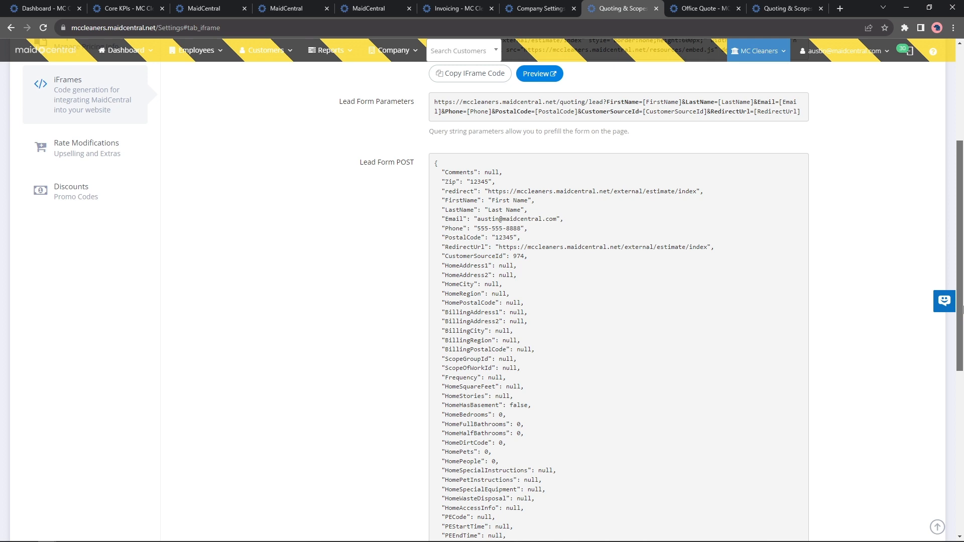
pyautogui.moveTo(962, 310); pyautogui.dragTo(962, 327)
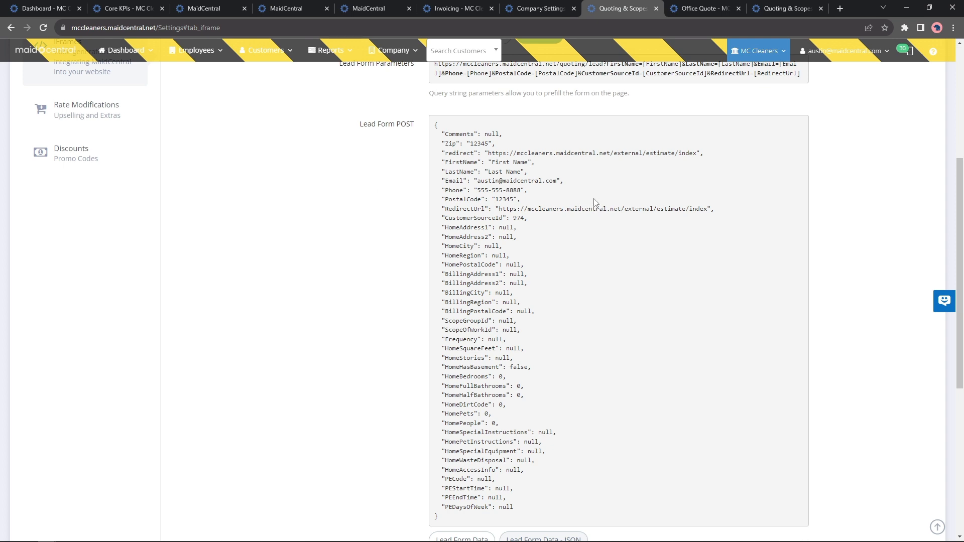
# - Switch to the Office Quote and open the estimate details of its customer from the summary card
pyautogui.click(708, 4)
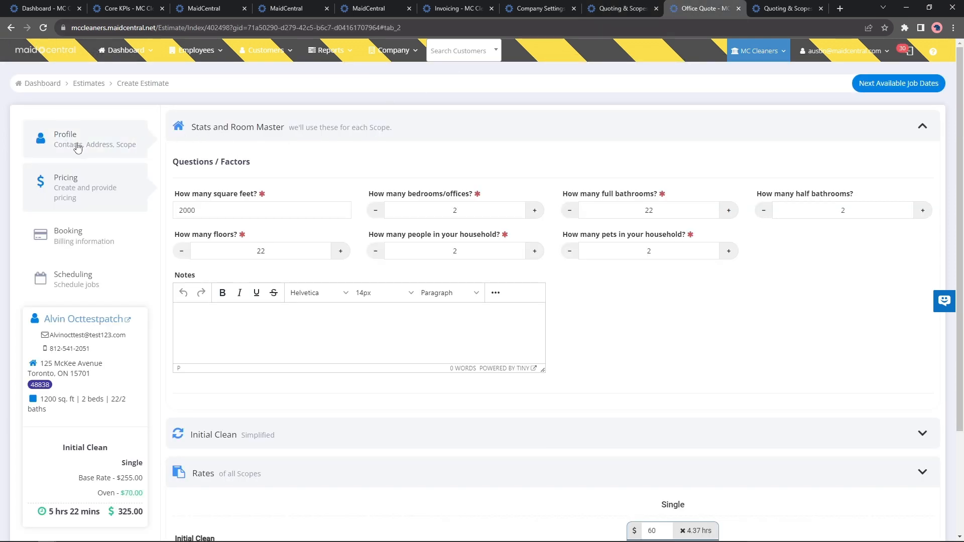
pyautogui.scroll(-1, 67, 294)
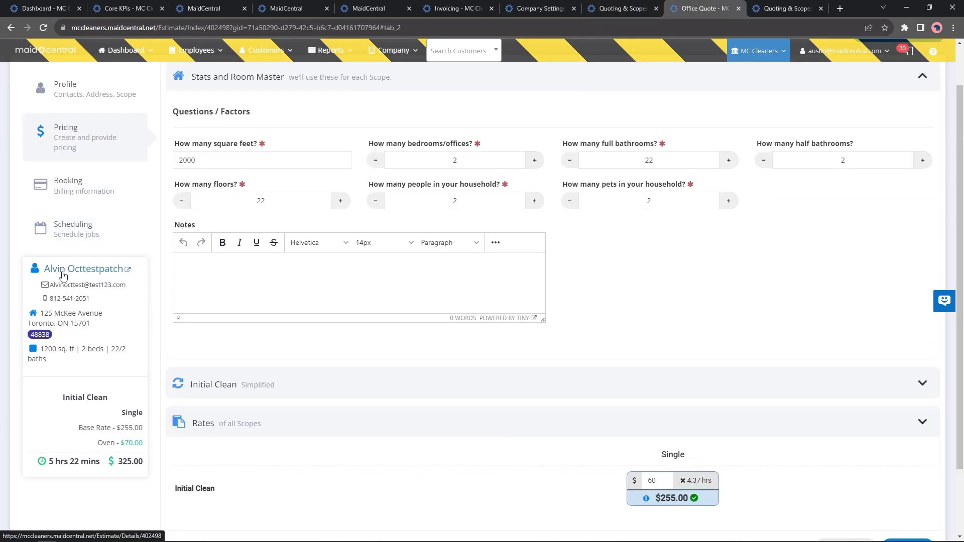
pyautogui.moveTo(123, 271); pyautogui.dragTo(42, 272)
pyautogui.click(70, 272)
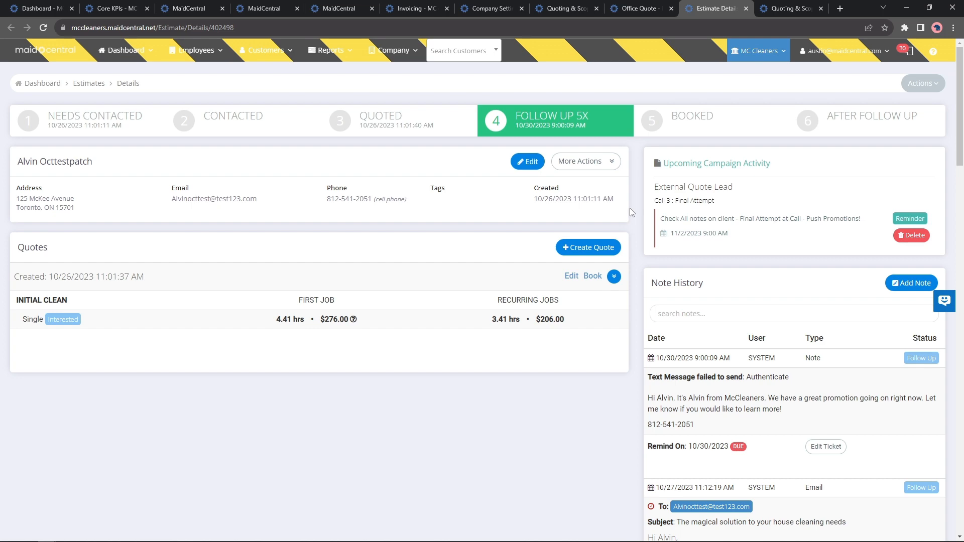
pyautogui.click(759, 51)
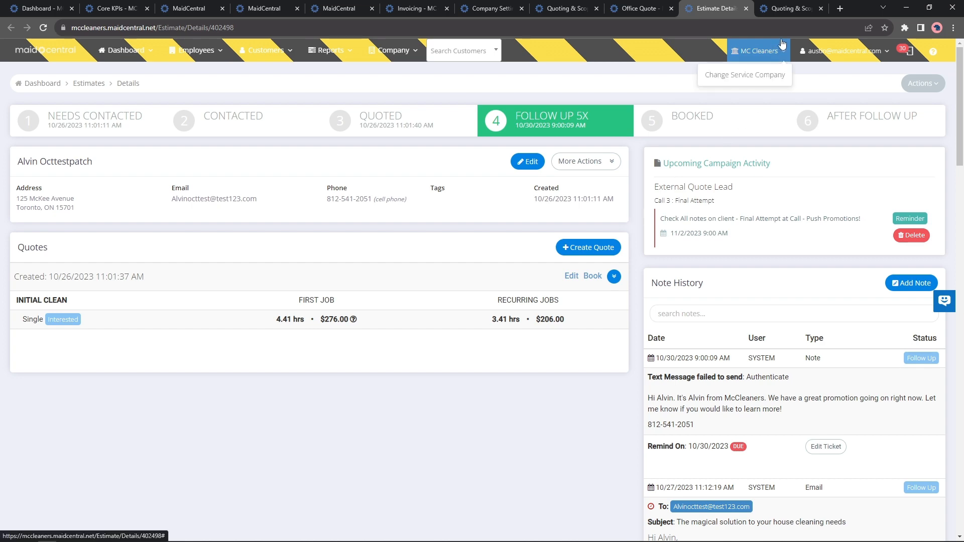
# - Return to the Quoting & Scopes settings and open the Manage Questions list
pyautogui.click(549, 6)
pyautogui.scroll(5, 219, 274)
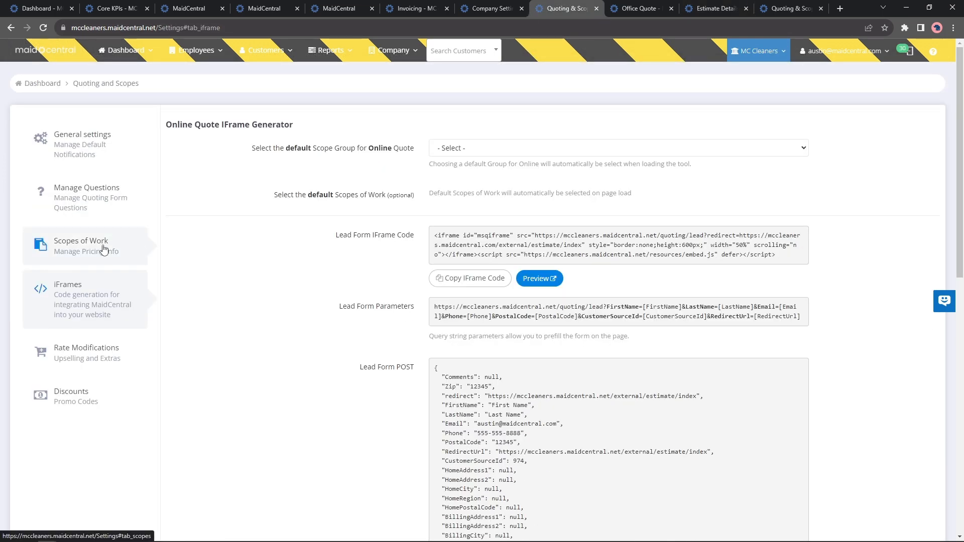
pyautogui.click(103, 249)
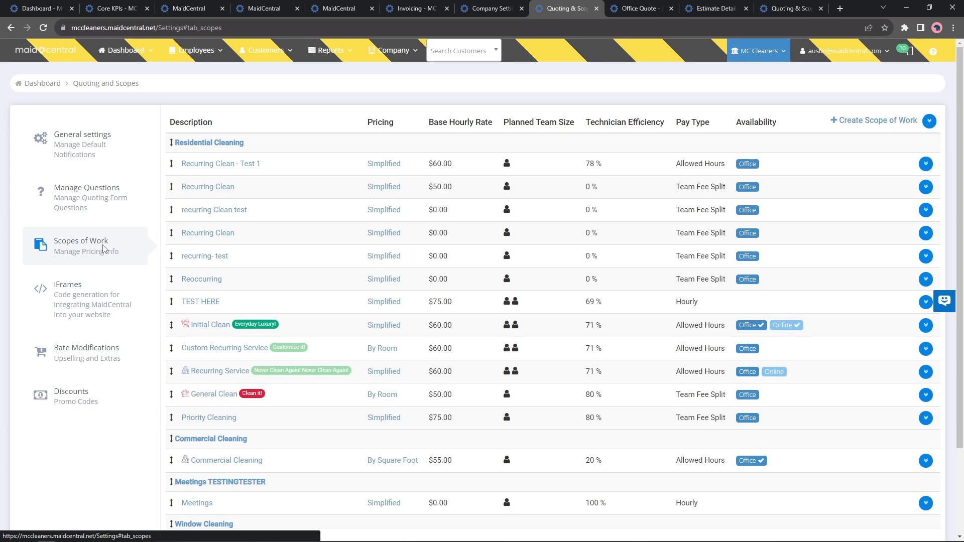
pyautogui.click(87, 210)
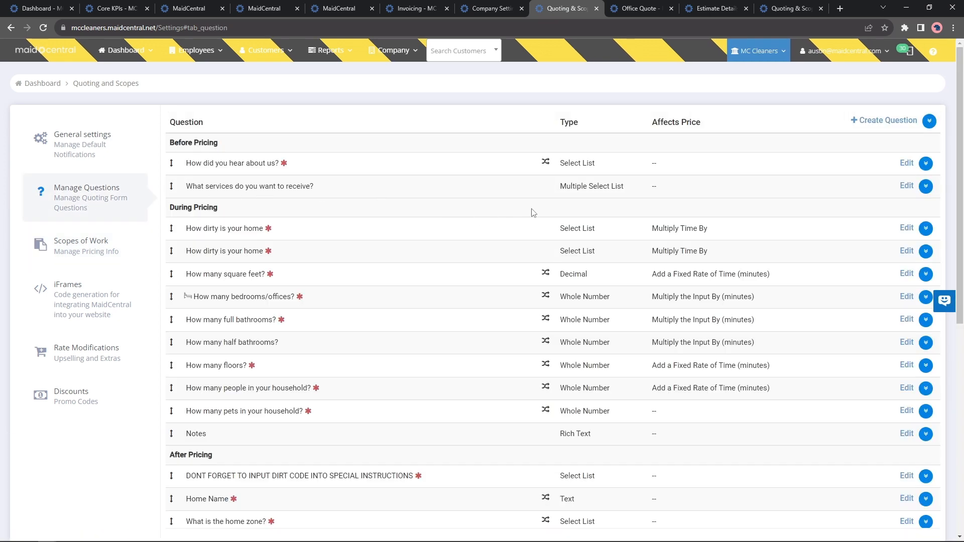
# - Check the default mappings of questions such as How did you hear about us, Special Instructions, Pets, Home Directions and Special Equipment
pyautogui.moveTo(544, 163)
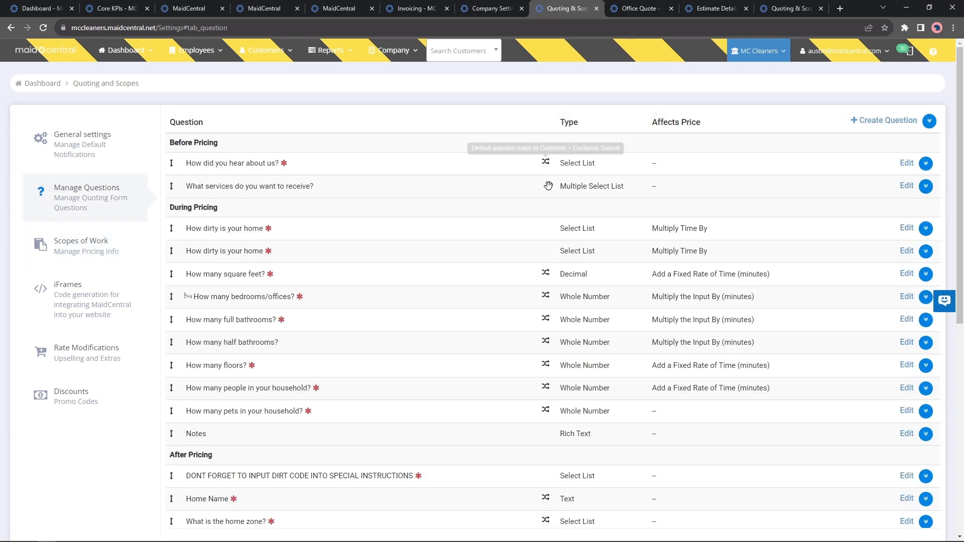
pyautogui.moveTo(545, 274)
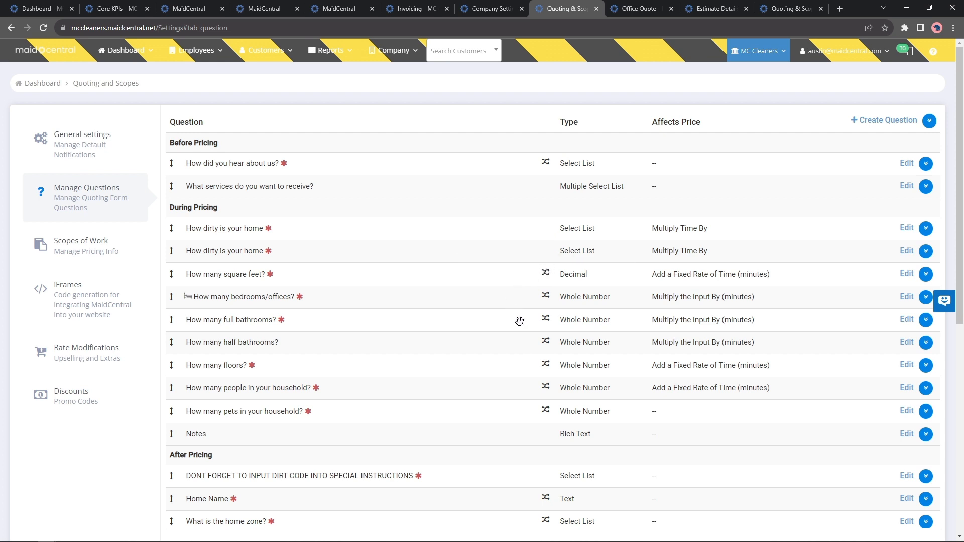
pyautogui.scroll(-5, 540, 340)
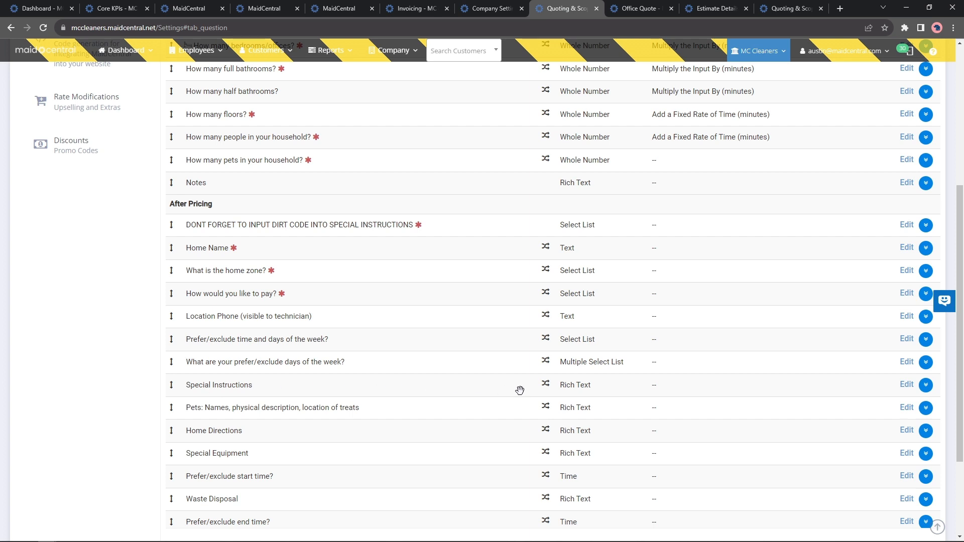
pyautogui.moveTo(546, 385)
pyautogui.moveTo(545, 408)
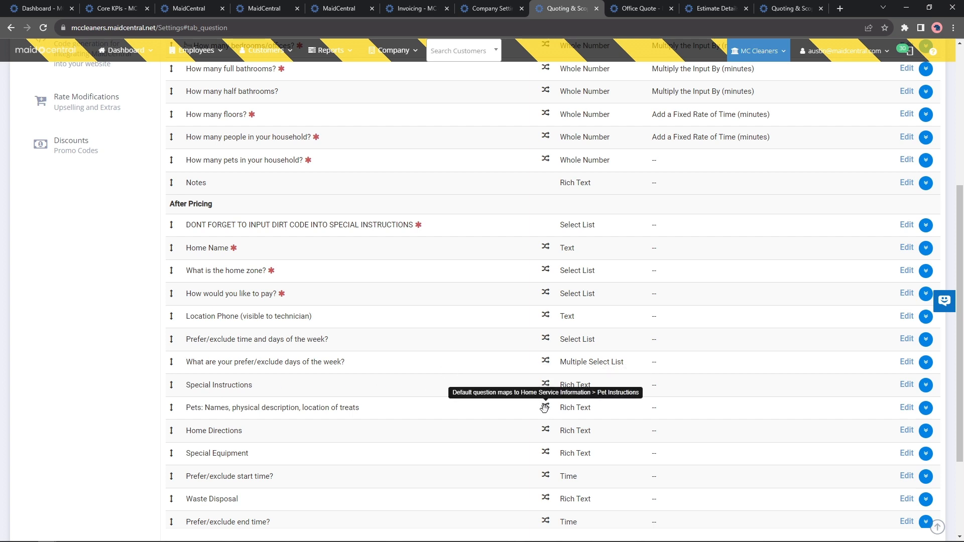
pyautogui.moveTo(546, 428)
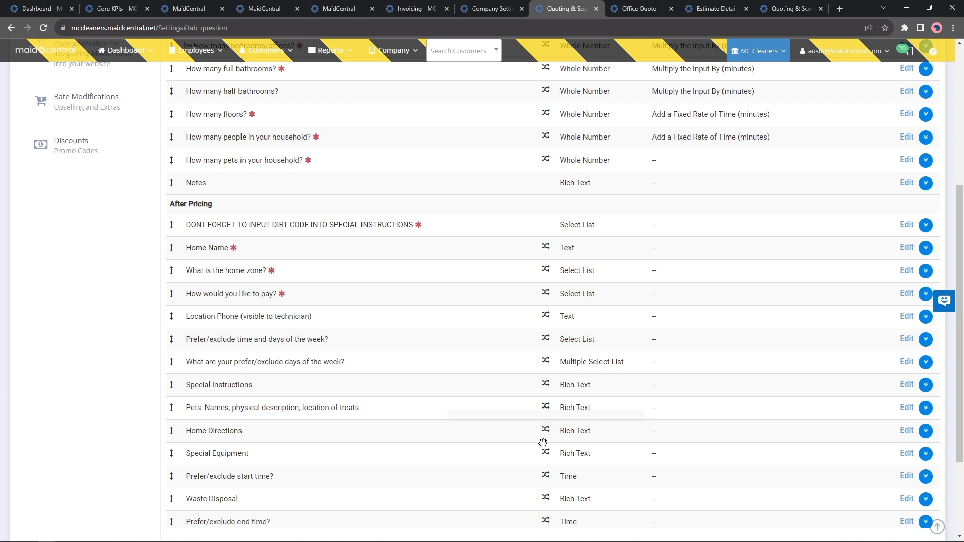
pyautogui.moveTo(546, 454)
# - Go back to the MaidCentral home page
pyautogui.click(50, 52)
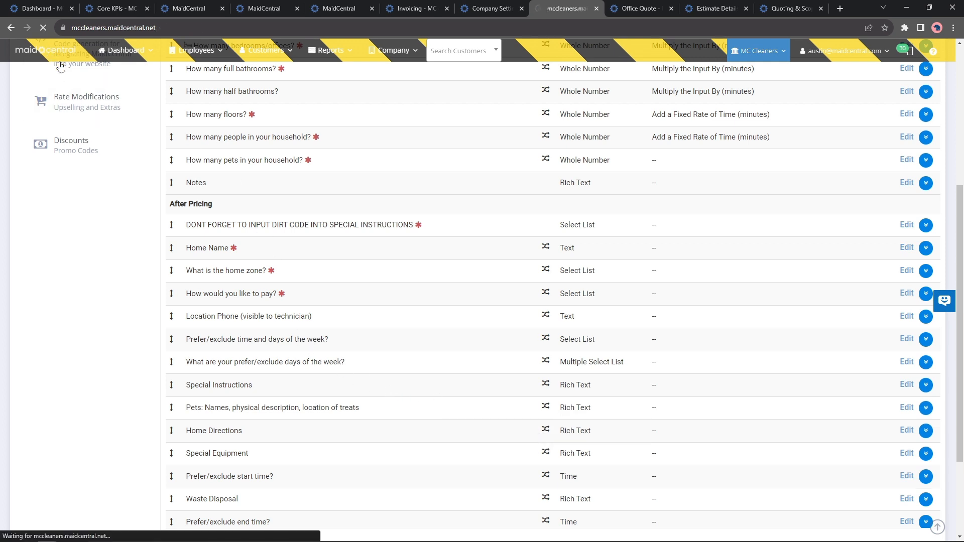